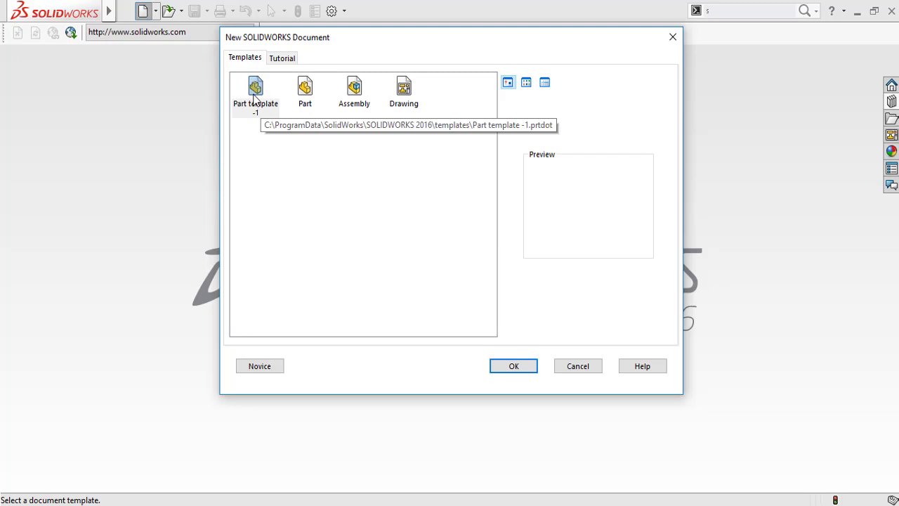
- Create a new part from the Part template -1 template and check the document's unit system
left_click(254, 95)
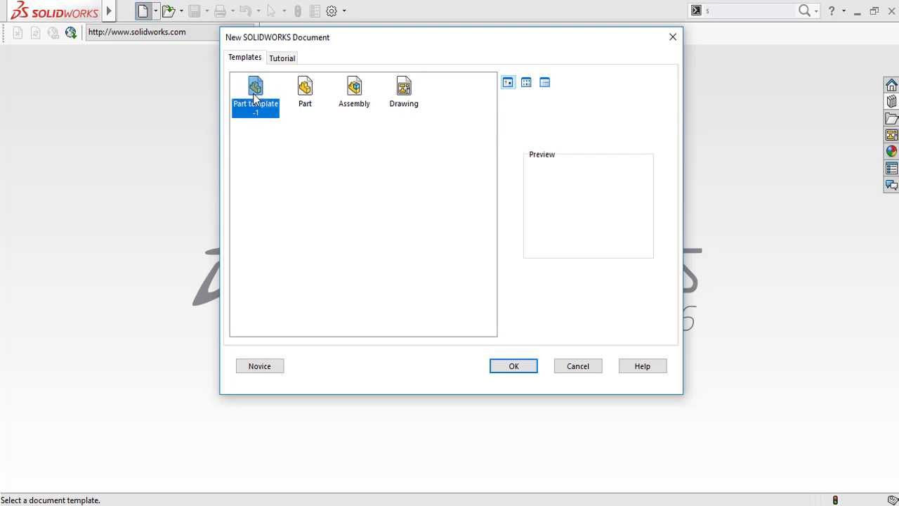
left_click(521, 371)
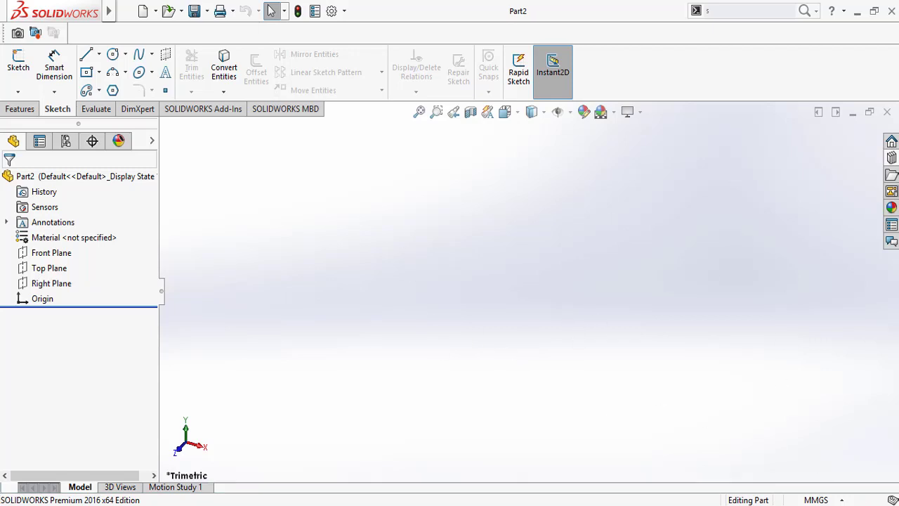
left_click(818, 499)
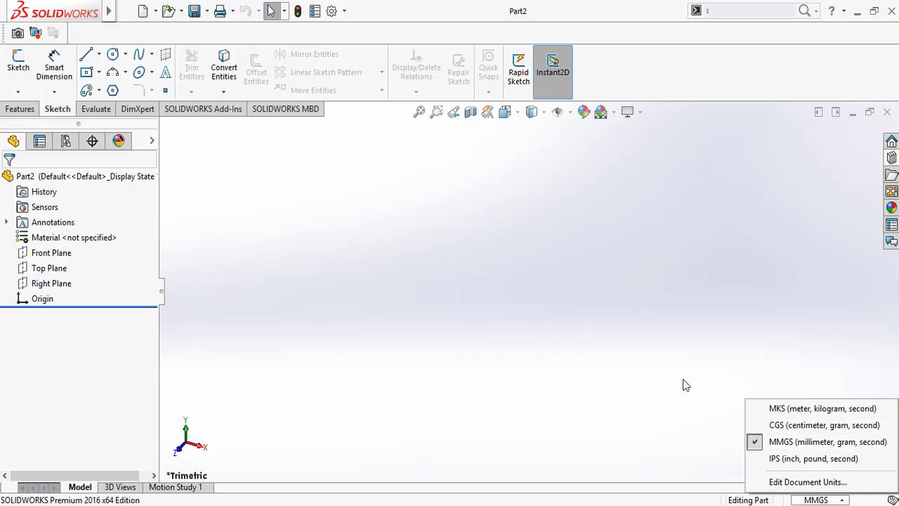
left_click(502, 340)
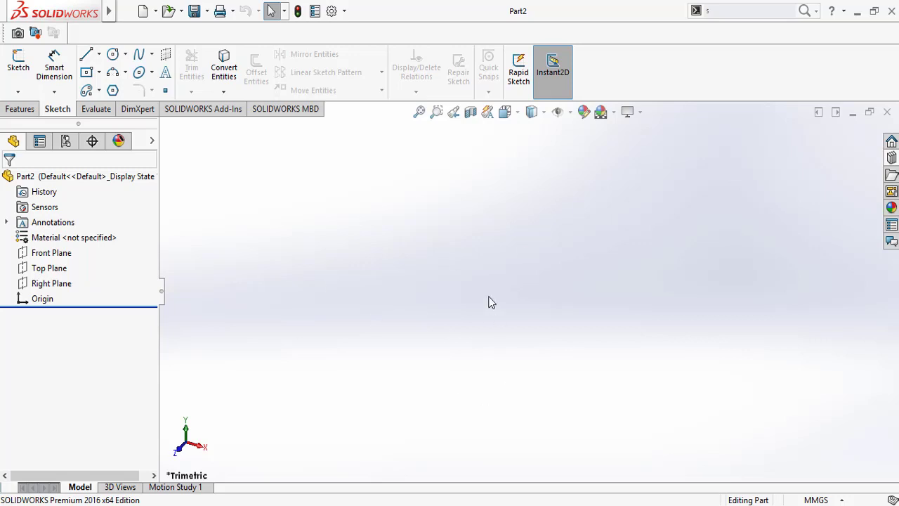
- Start a sketch on the Front Plane and view the plane straight on
left_click(64, 254)
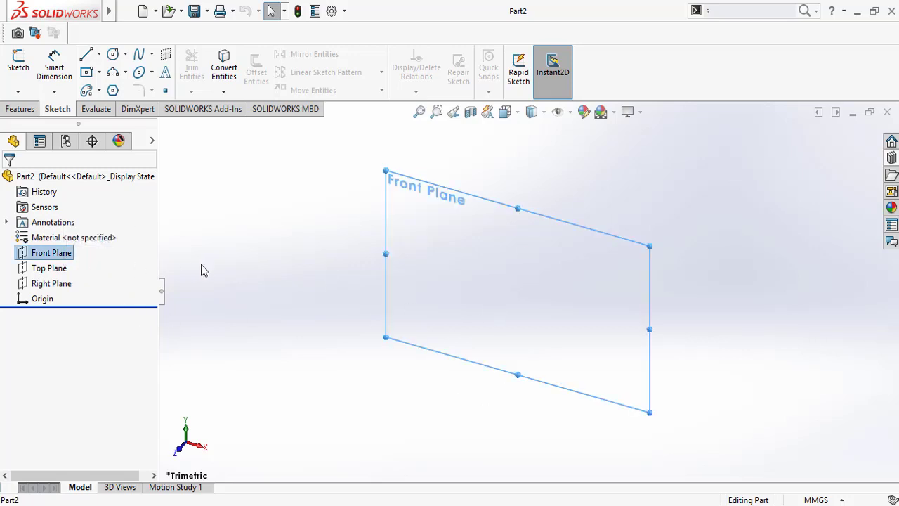
right_click(465, 234)
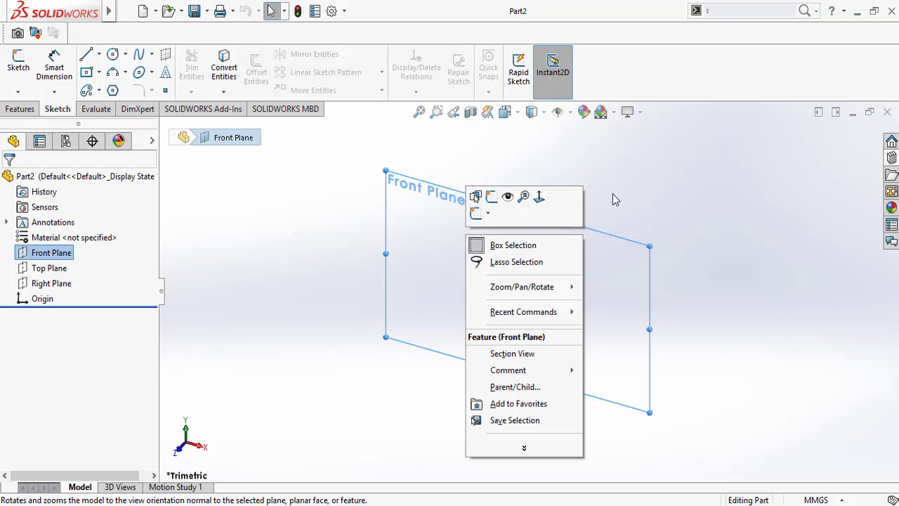
key("ctrl+8")
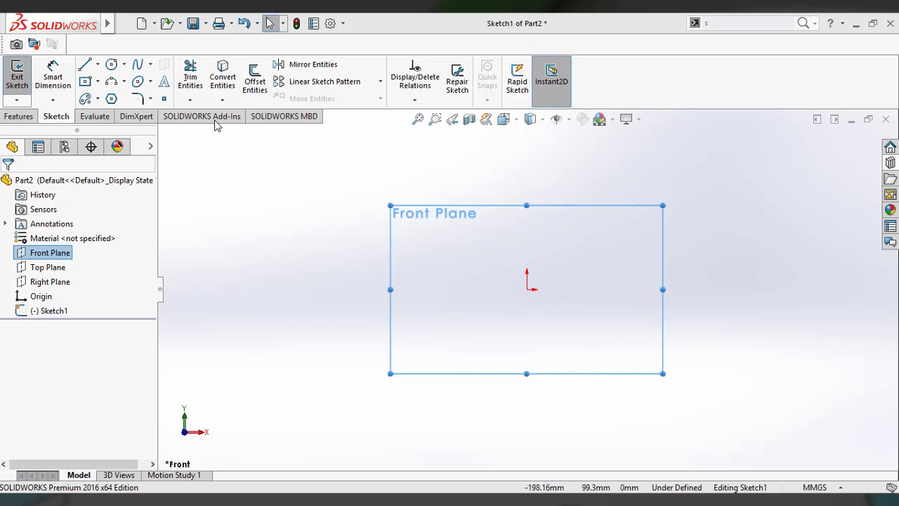
- Check the reference drawing and sketch a horizontal line about 115 mm long, running left from the origin
left_click(85, 67)
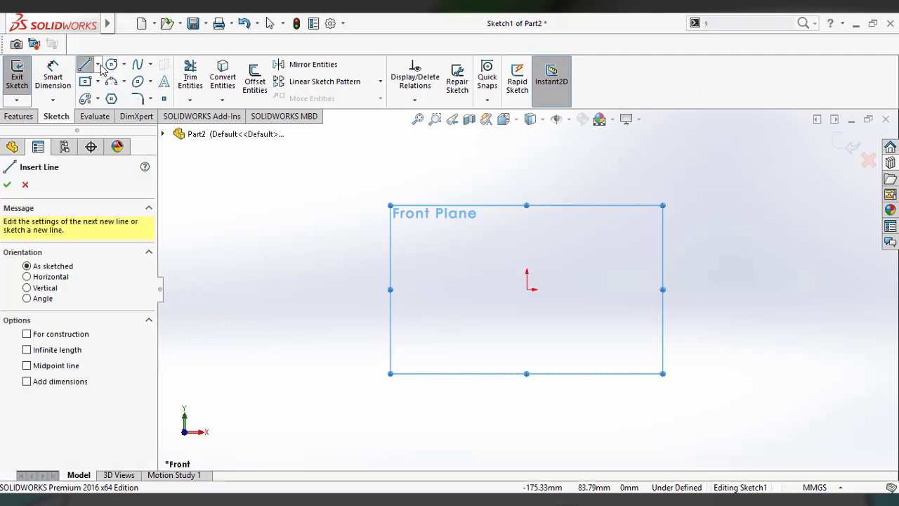
key("Escape")
right_click(420, 244)
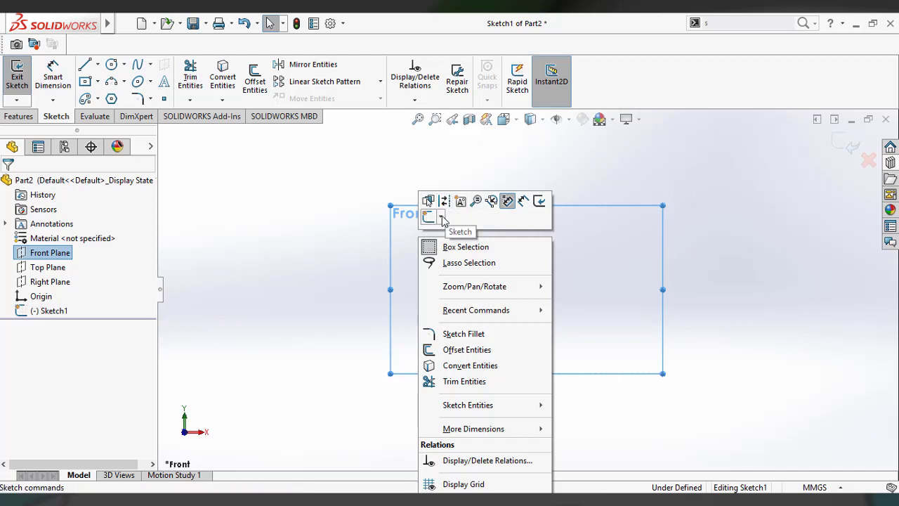
left_click(440, 217)
mouse_move(452, 182)
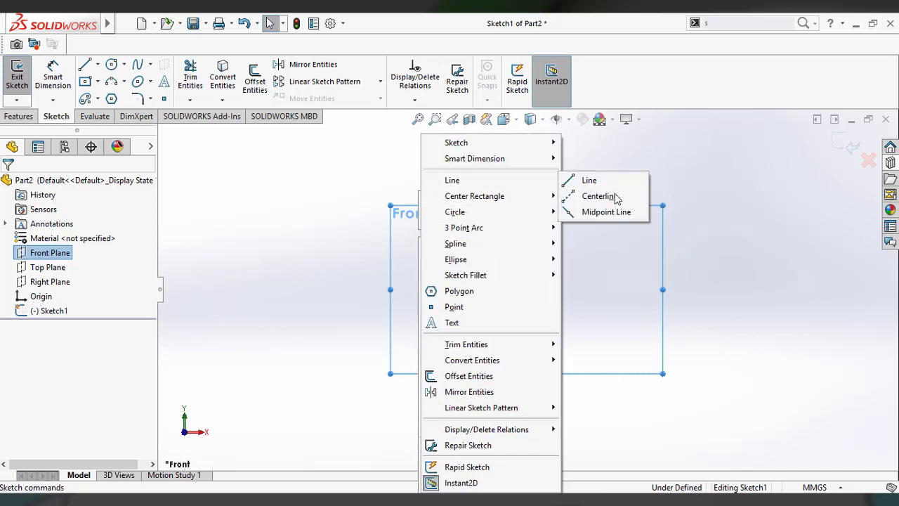
left_click(595, 186)
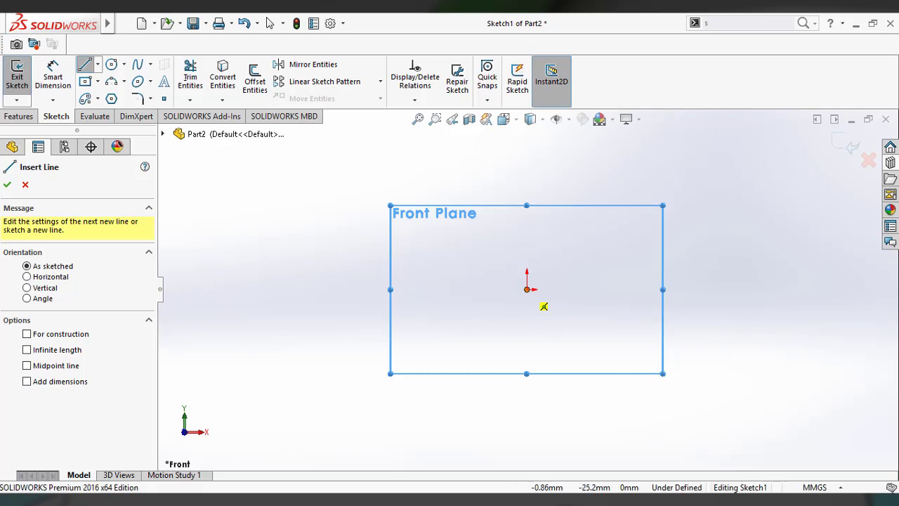
key("alt+Tab")
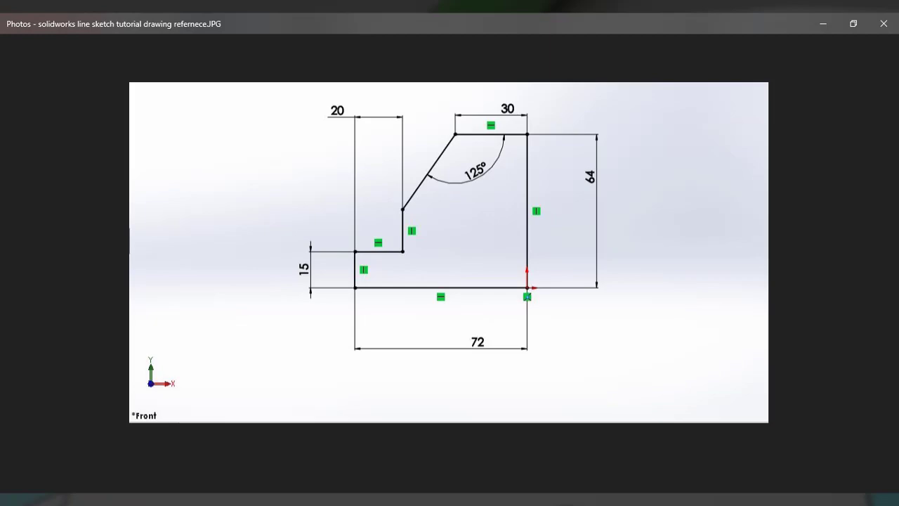
key("alt+Tab")
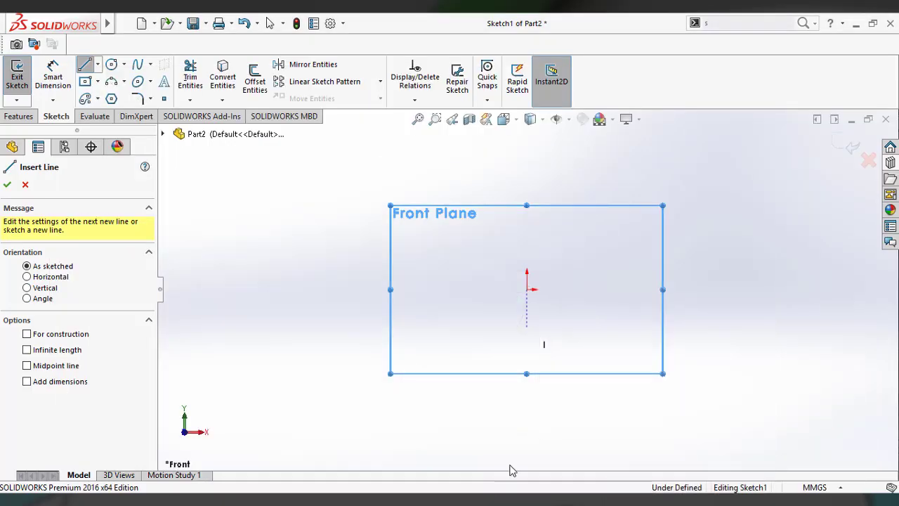
left_click(527, 289)
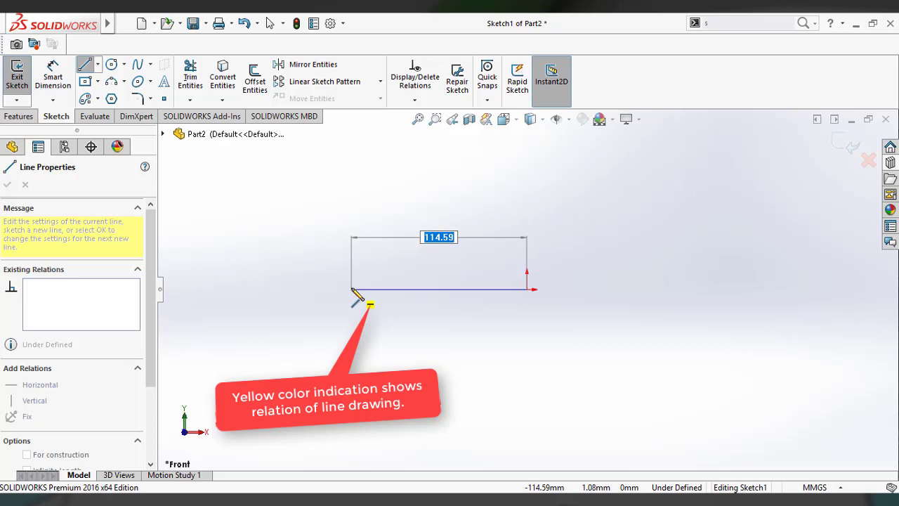
left_click(352, 289)
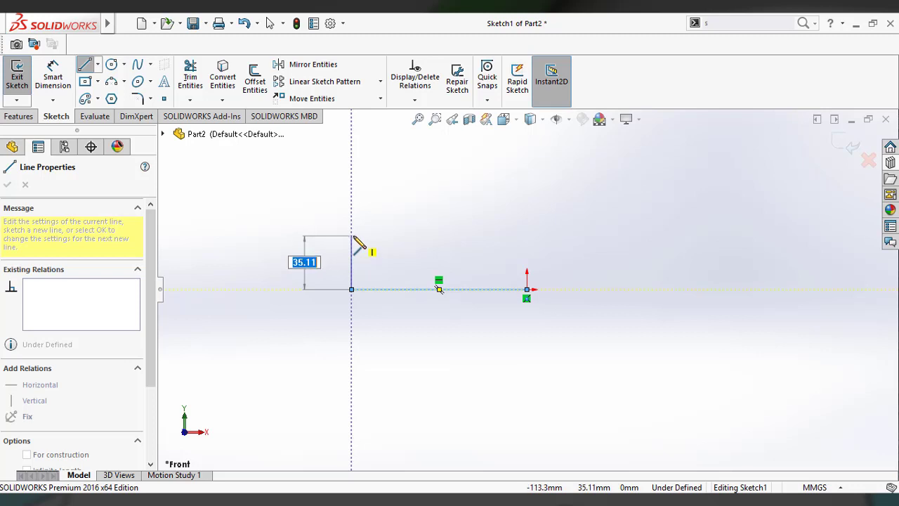
- Close the stepped profile at the origin with lines about 35 mm up, right, 34 mm up, 29 mm slanted, 27 mm right and straight down
left_click(351, 236)
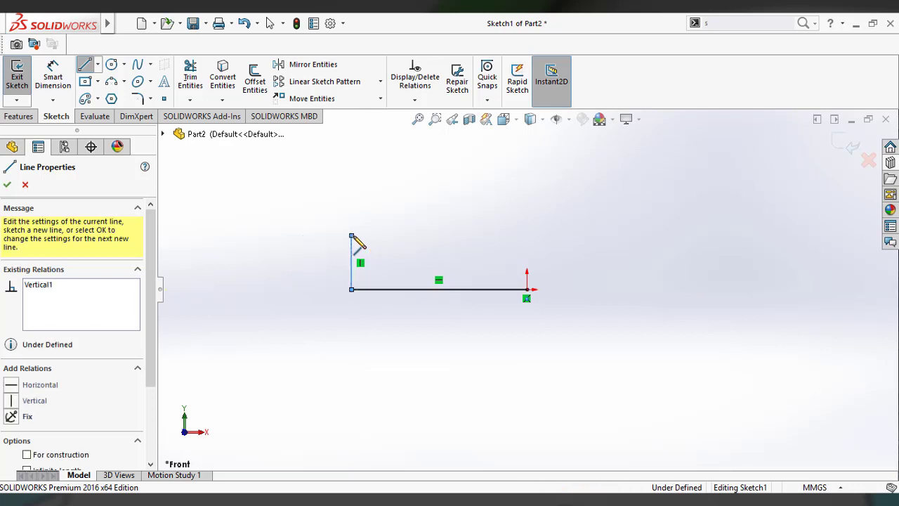
left_click(417, 236)
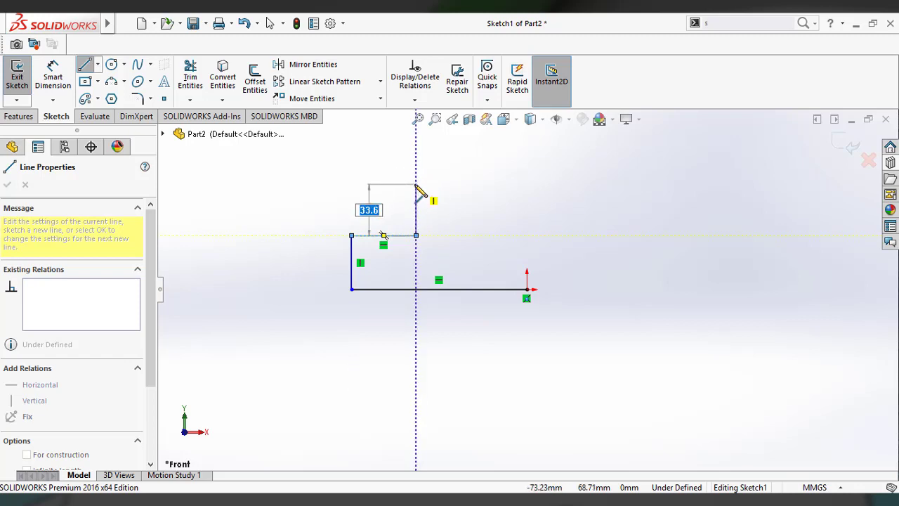
left_click(417, 185)
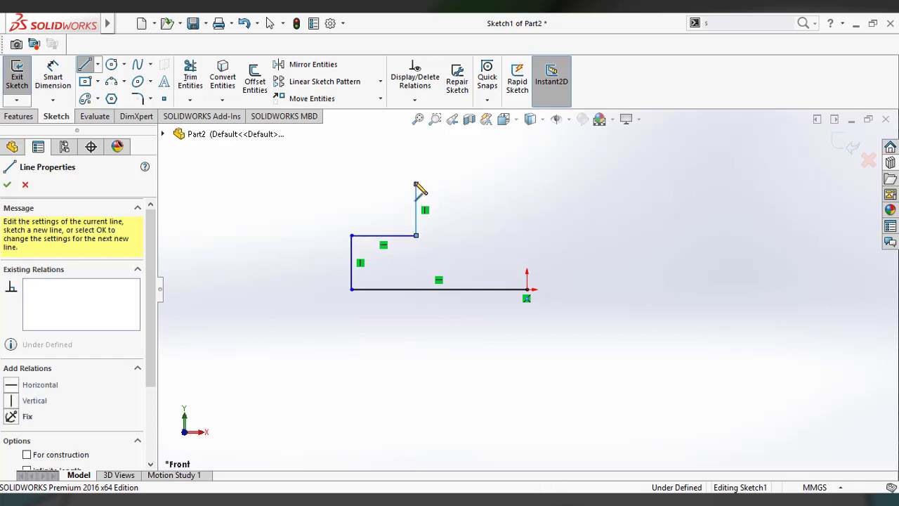
left_click(469, 155)
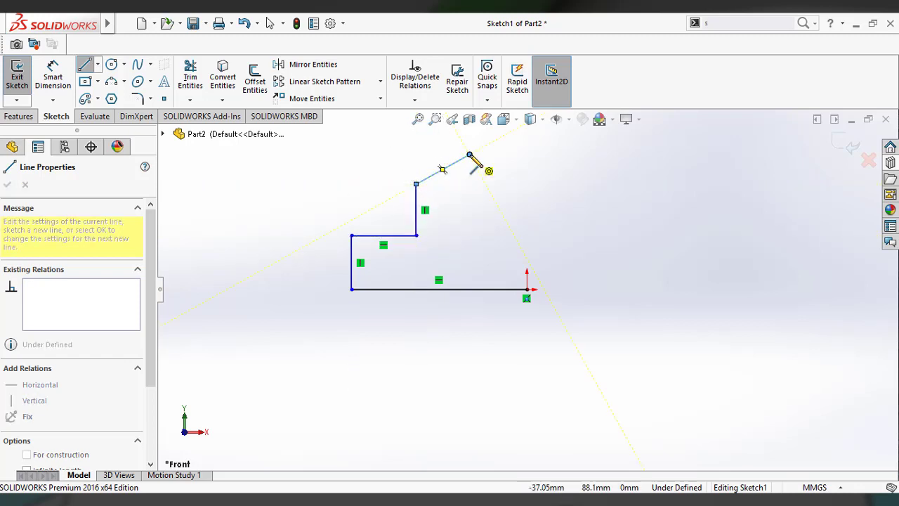
double_click(527, 154)
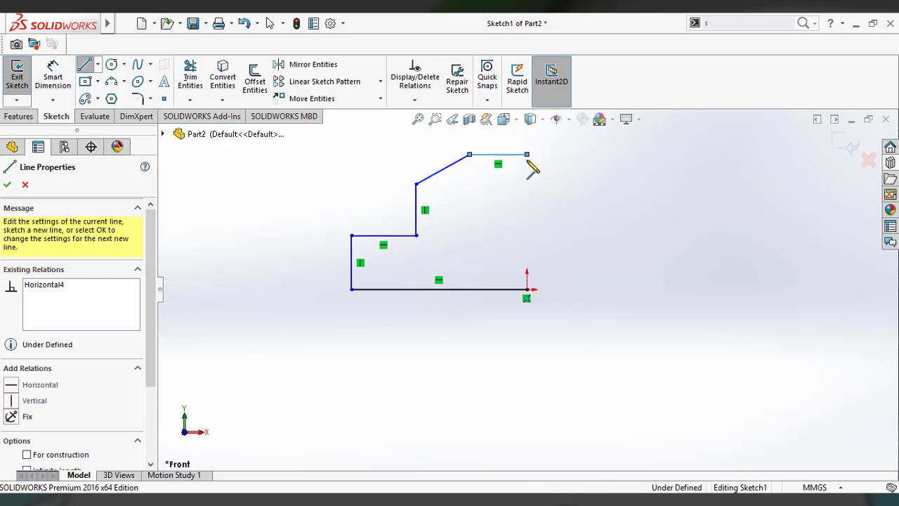
left_click(527, 289)
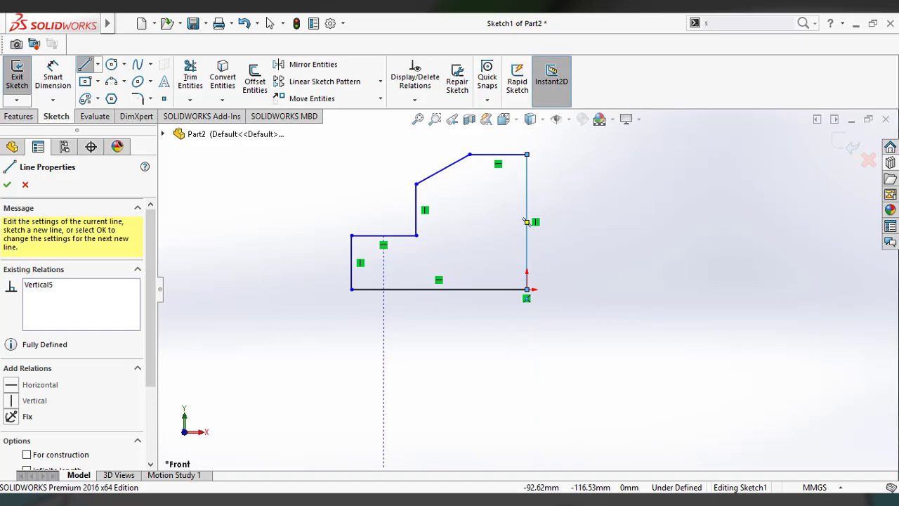
key("alt+Tab")
key("alt+Tab")
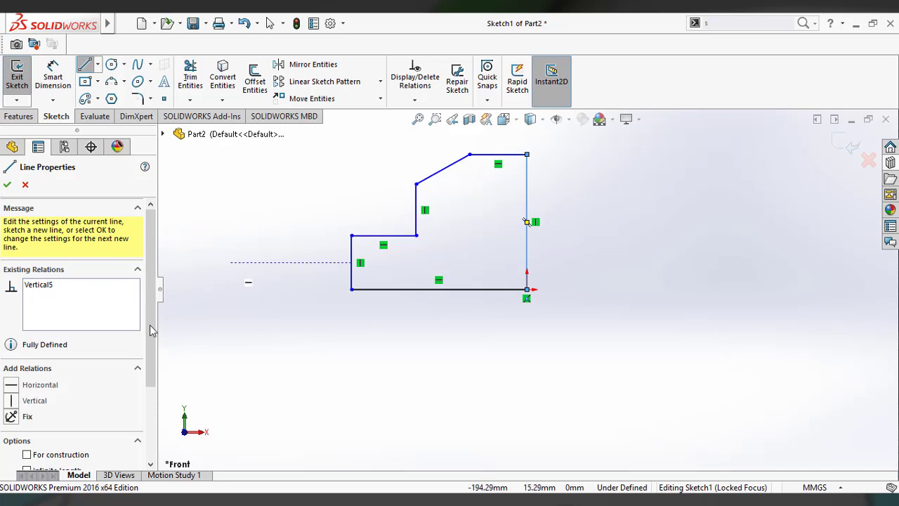
left_click_drag(153, 301, 14, 175)
left_click(7, 183)
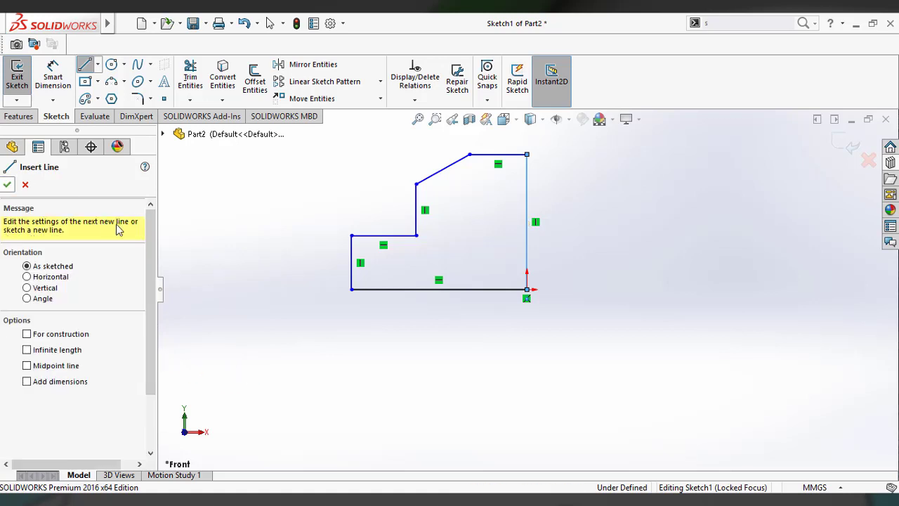
left_click(25, 184)
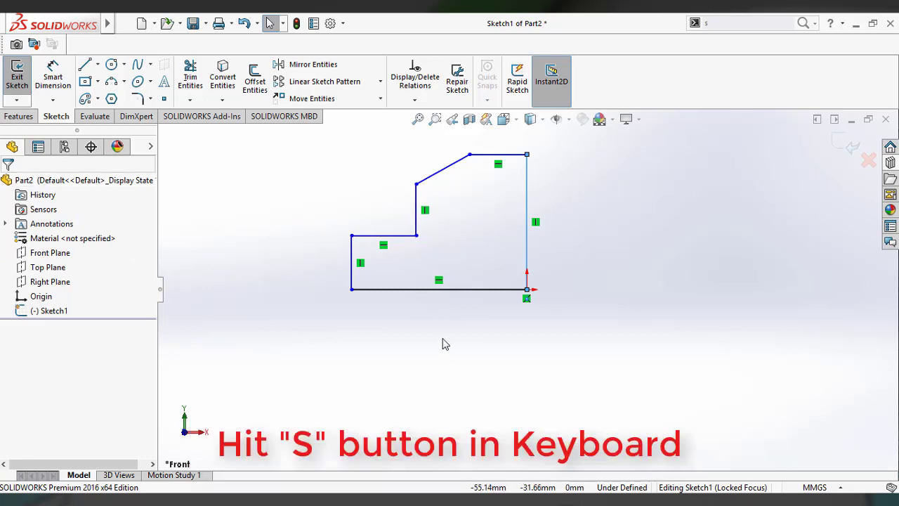
- Dimension the profile's right vertical line with Smart Dimension and set it to 64 mm, as in the reference drawing
key("s")
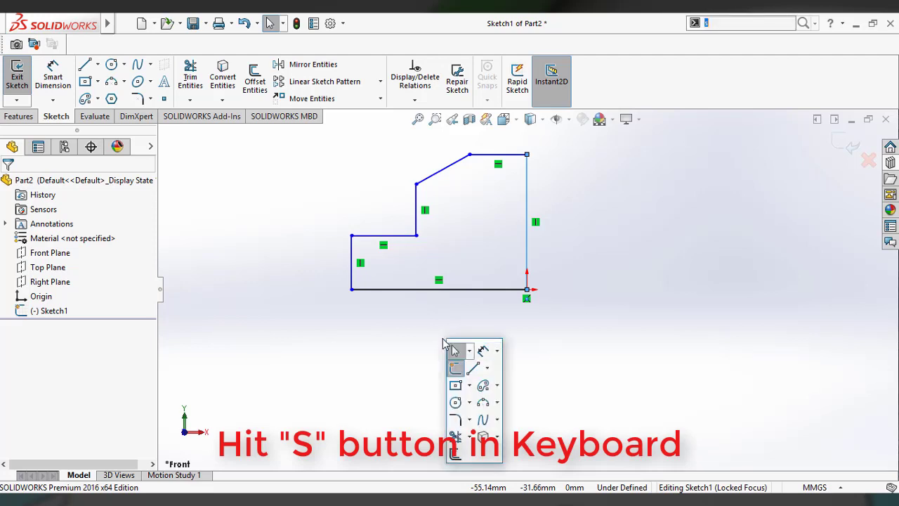
left_click(480, 352)
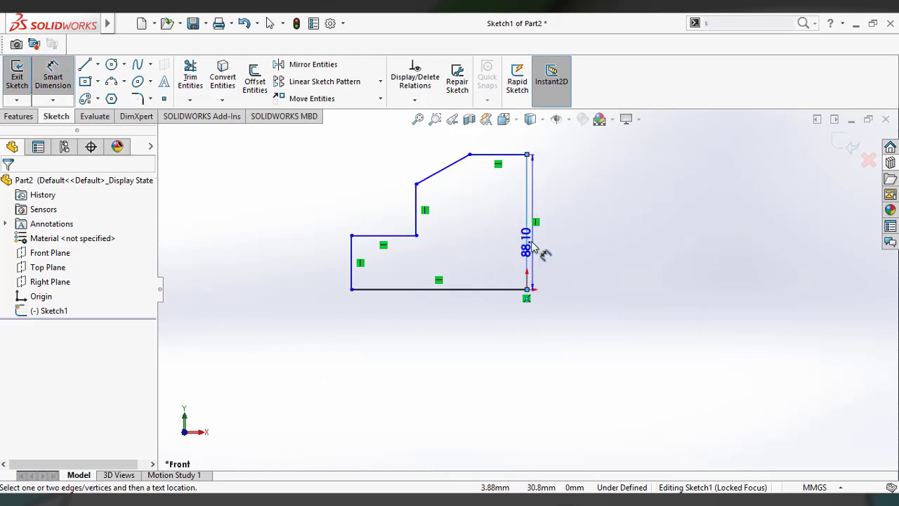
left_click(601, 247)
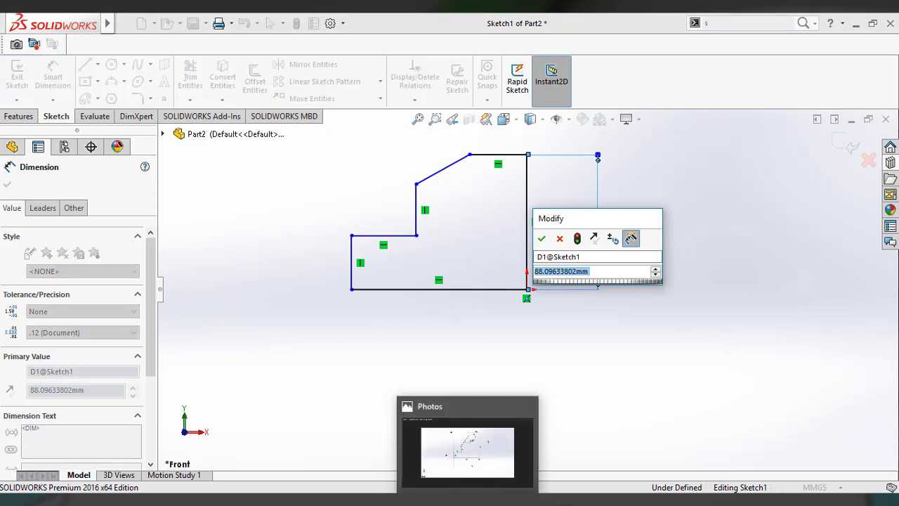
left_click(467, 500)
key("alt+Tab")
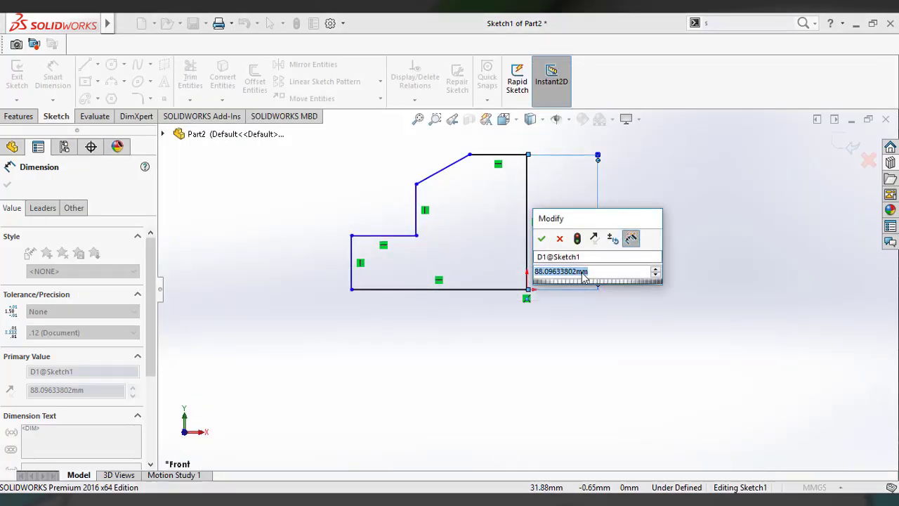
type("64")
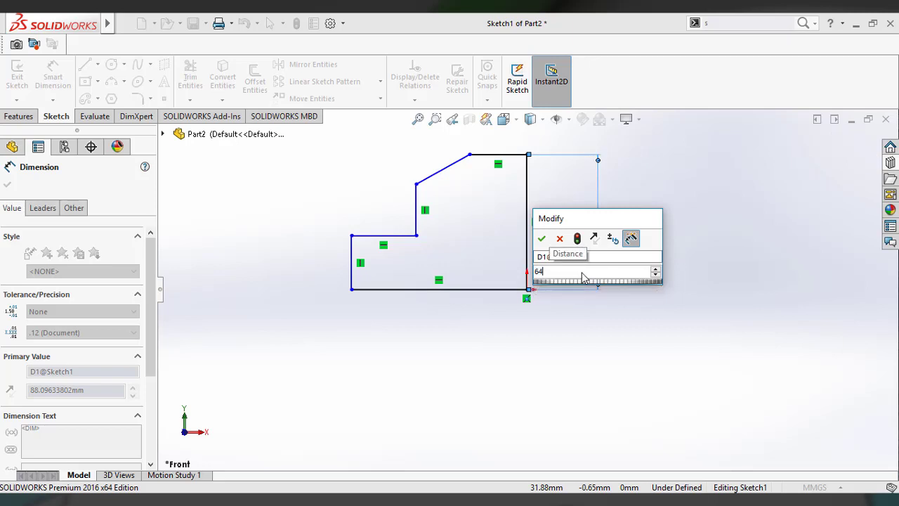
key("Return")
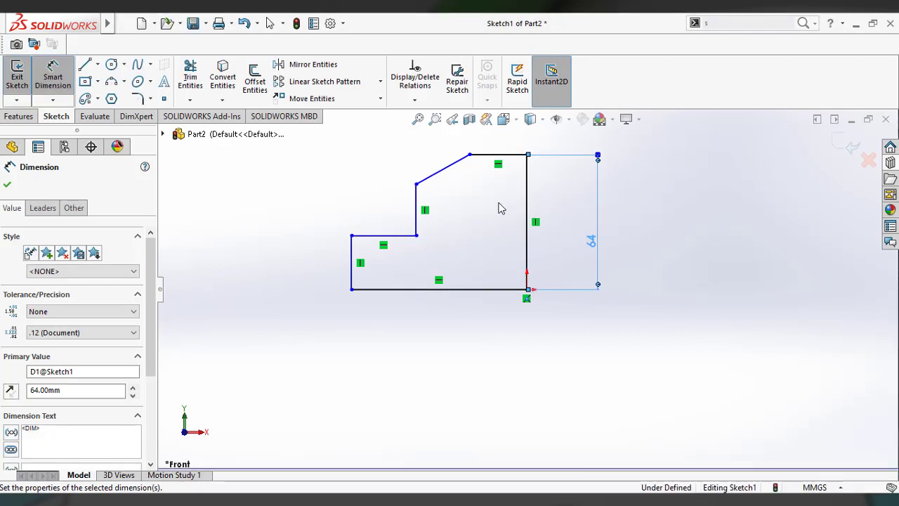
left_click(456, 170)
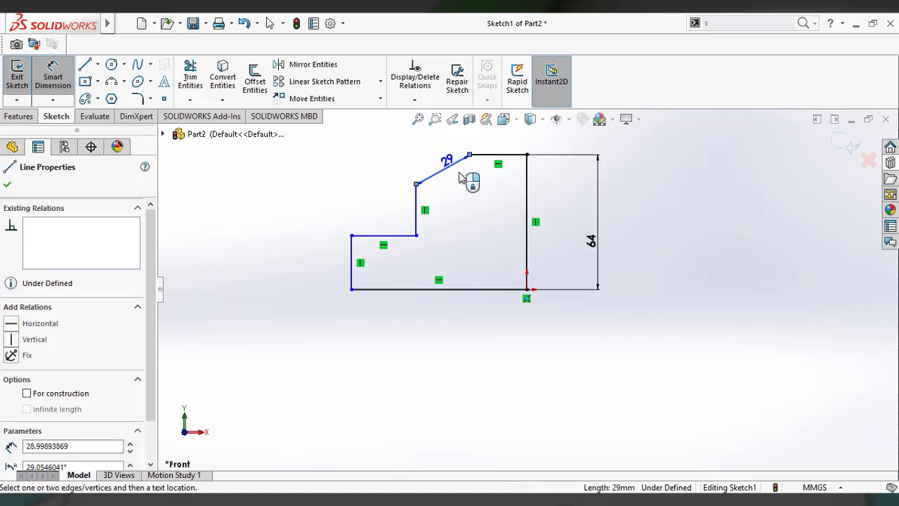
left_click(495, 155)
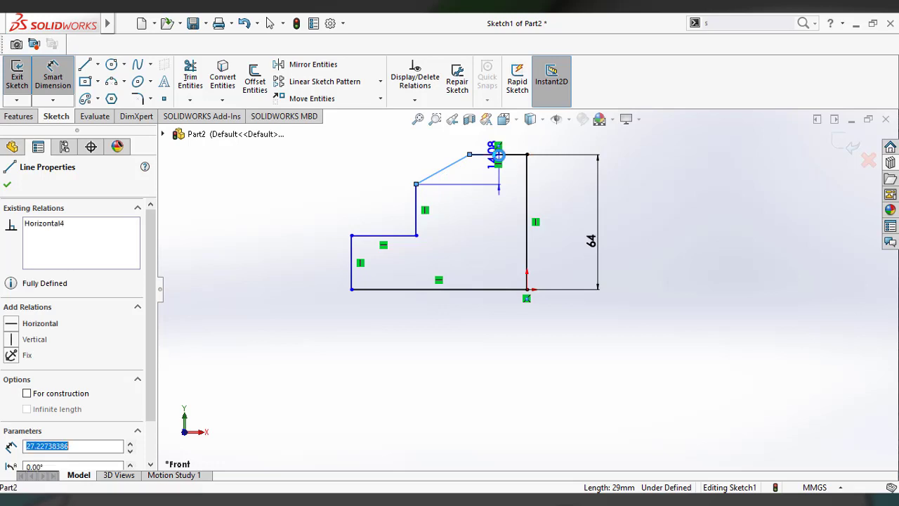
key("Escape")
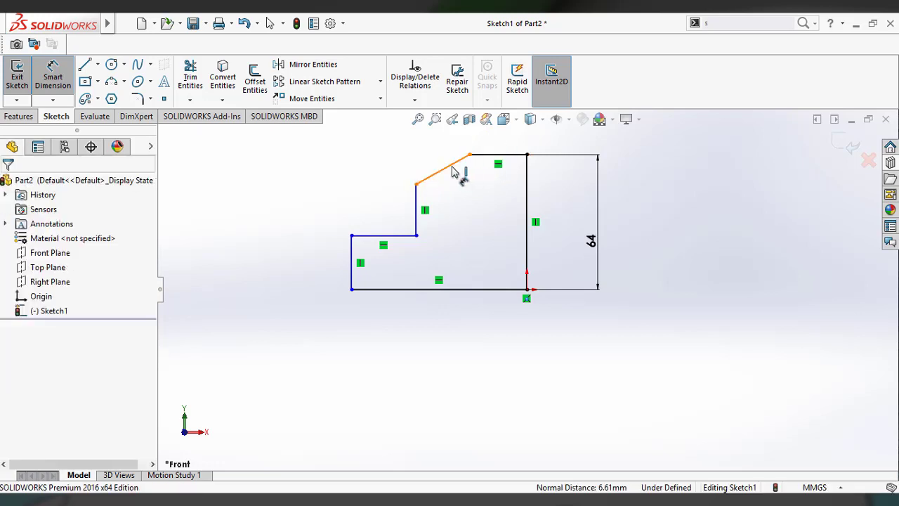
- Dimension the angle between the slanted line and the top horizontal line and set it to 125°, as in the reference drawing
left_click(455, 167)
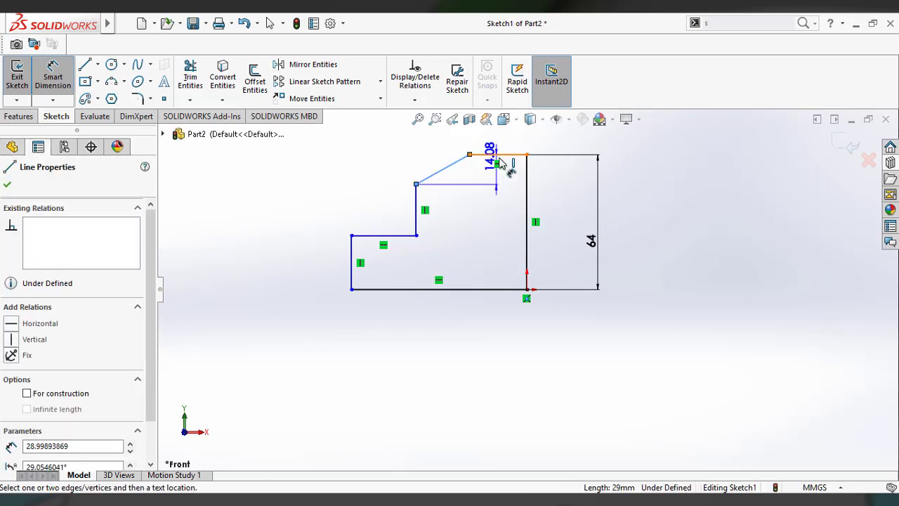
left_click(501, 158)
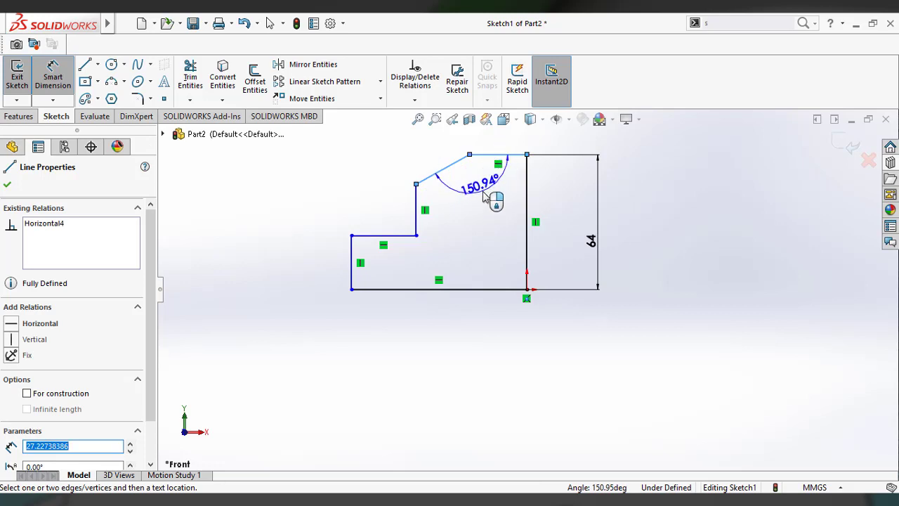
left_click(484, 197)
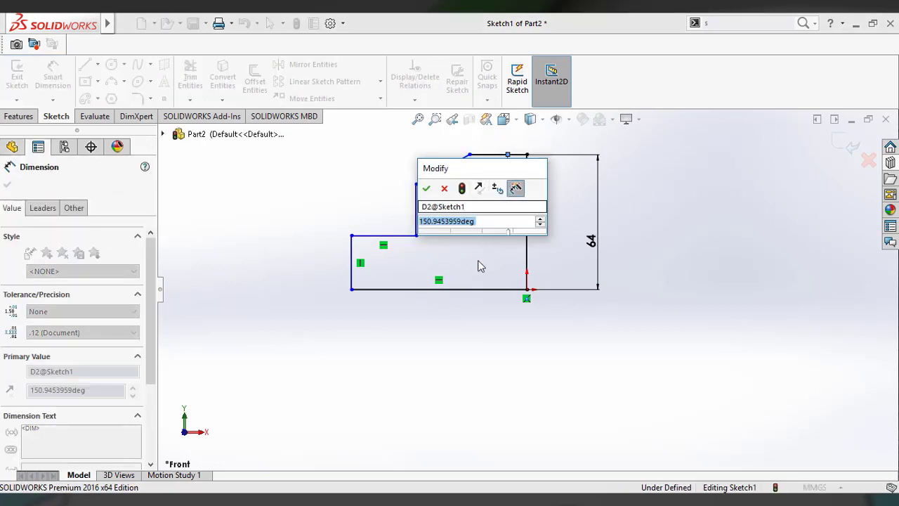
mouse_move(467, 500)
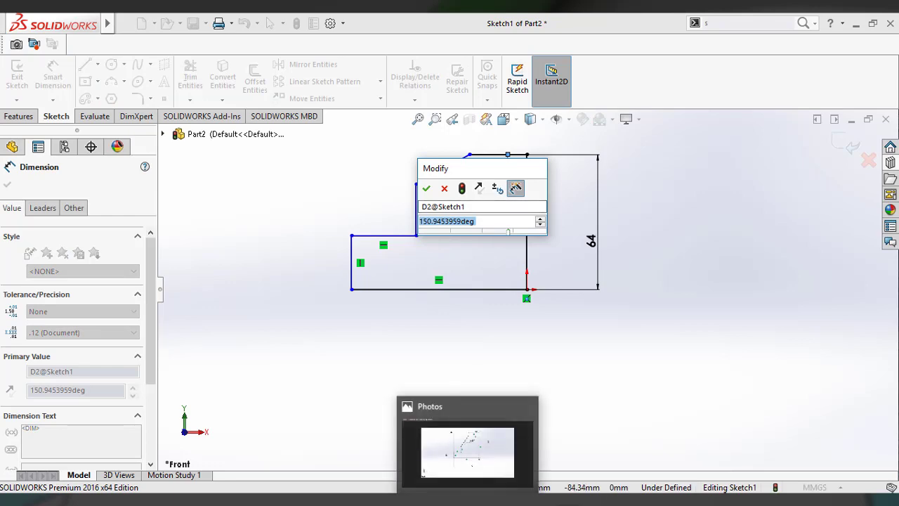
left_click(467, 449)
left_click(467, 500)
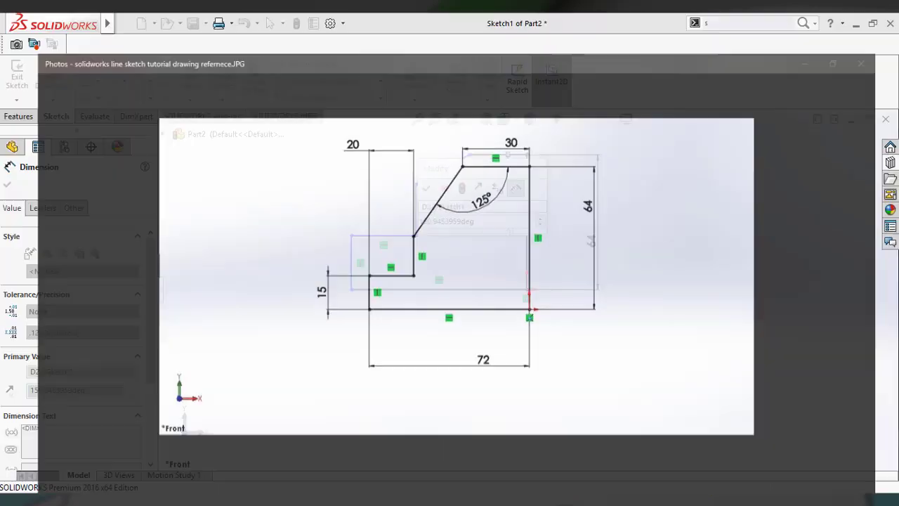
left_click(475, 224)
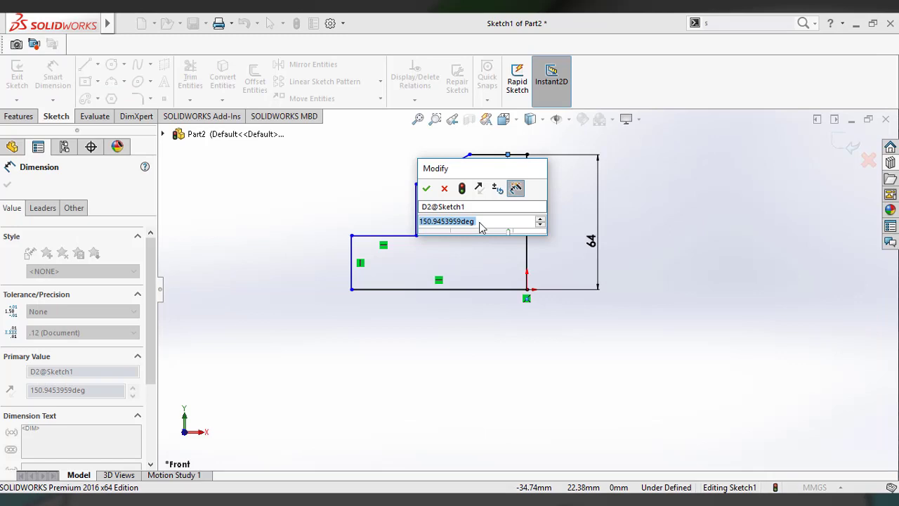
type("125")
key("Return")
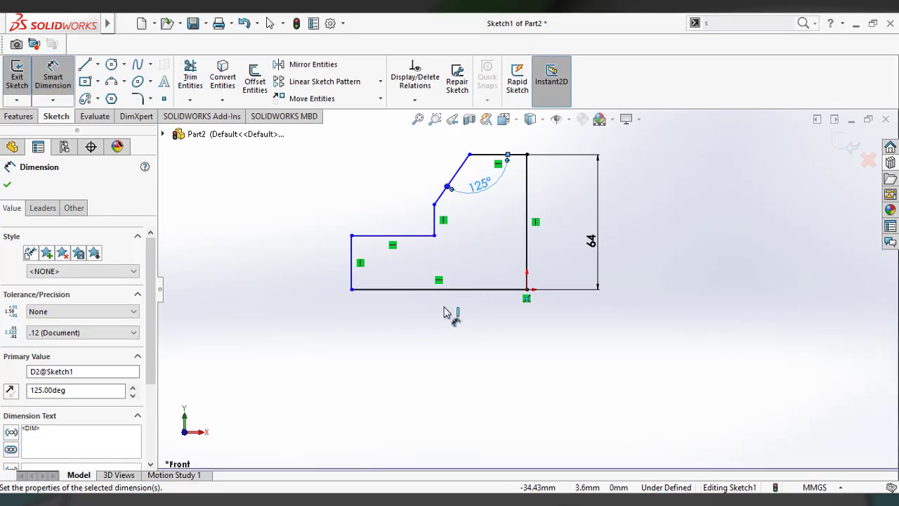
key("alt+Tab")
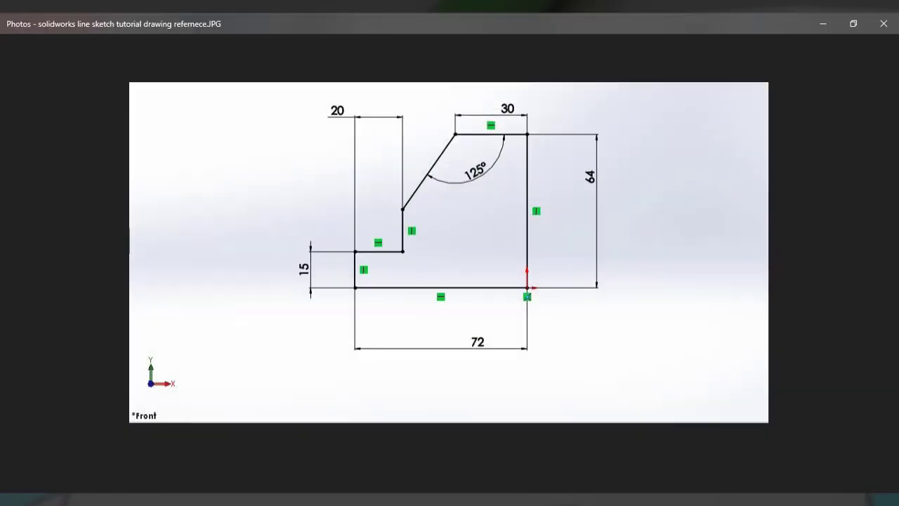
key("alt+Tab")
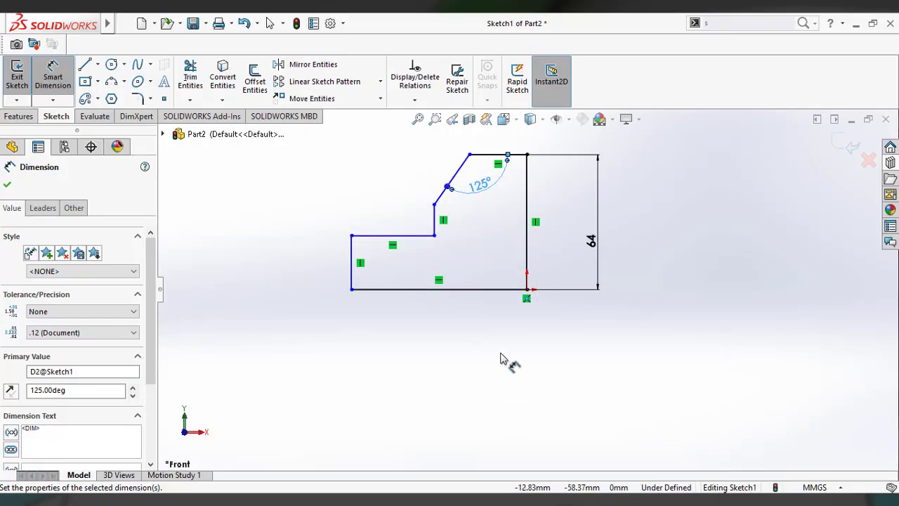
left_click(7, 184)
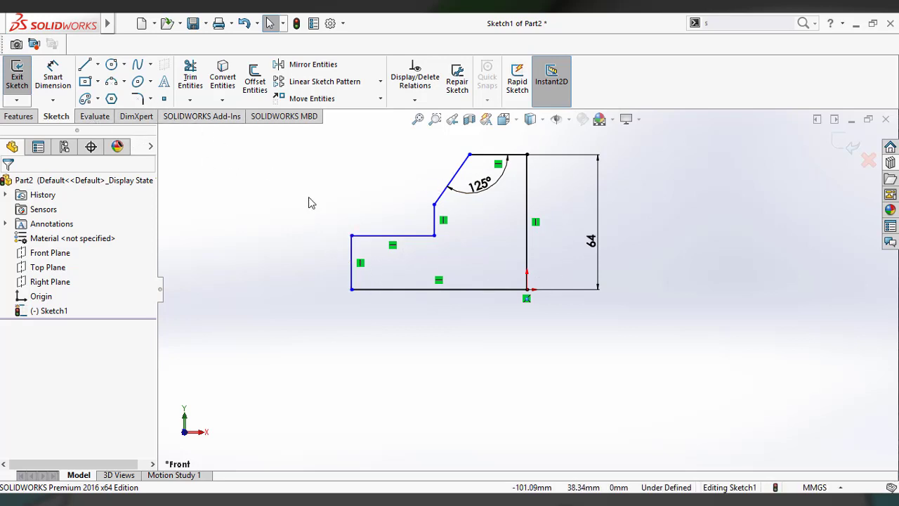
- Check the reference drawing, then dimension the profile's bottom horizontal line with Smart Dimension and set it to 72 mm
key("s")
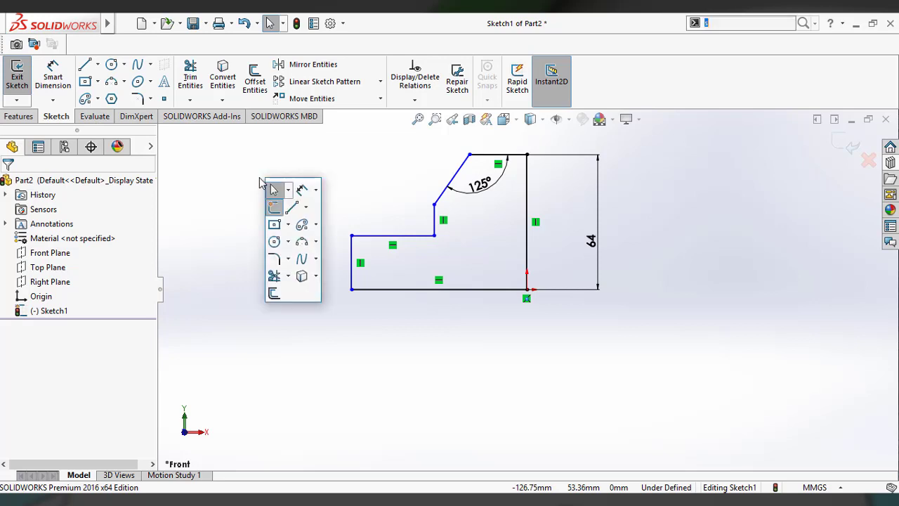
left_click(302, 189)
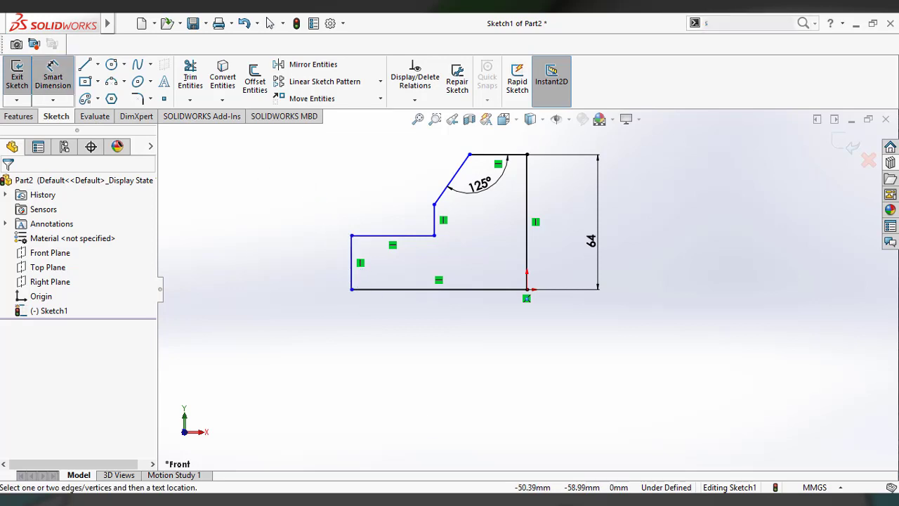
key("alt+Tab")
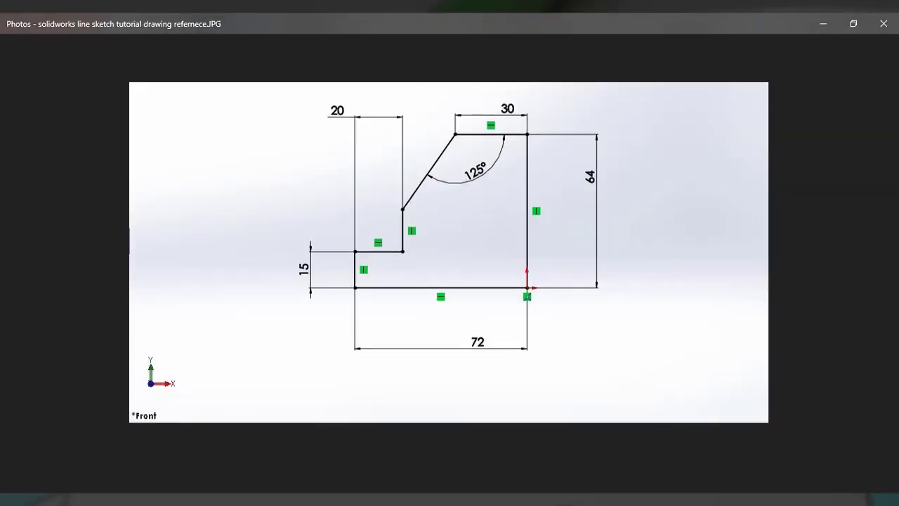
key("alt+Tab")
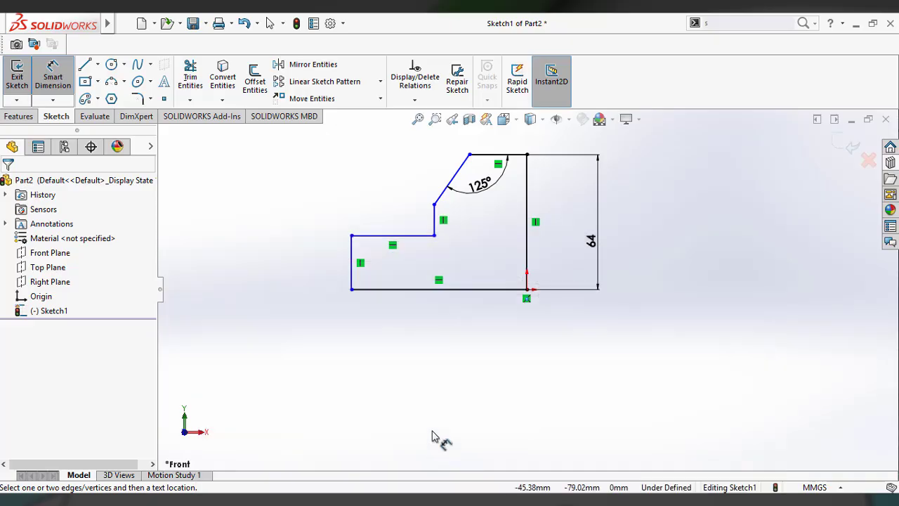
left_click(447, 289)
left_click(434, 356)
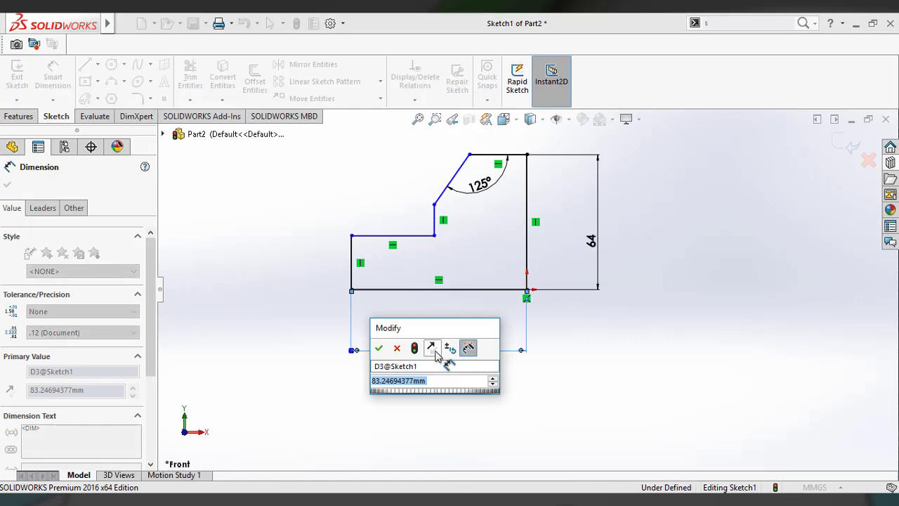
type("72")
key("Return")
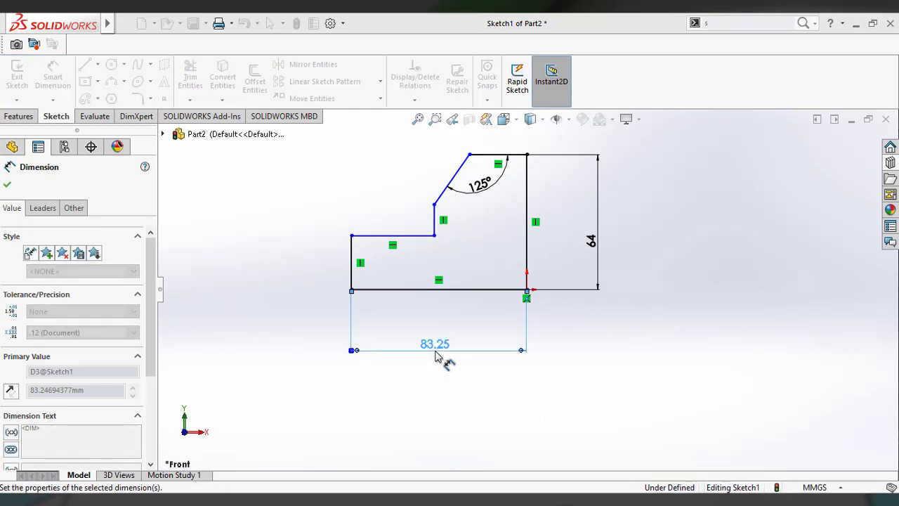
- Dimension the short left vertical line of the profile and set it to 15 mm
left_click(376, 260)
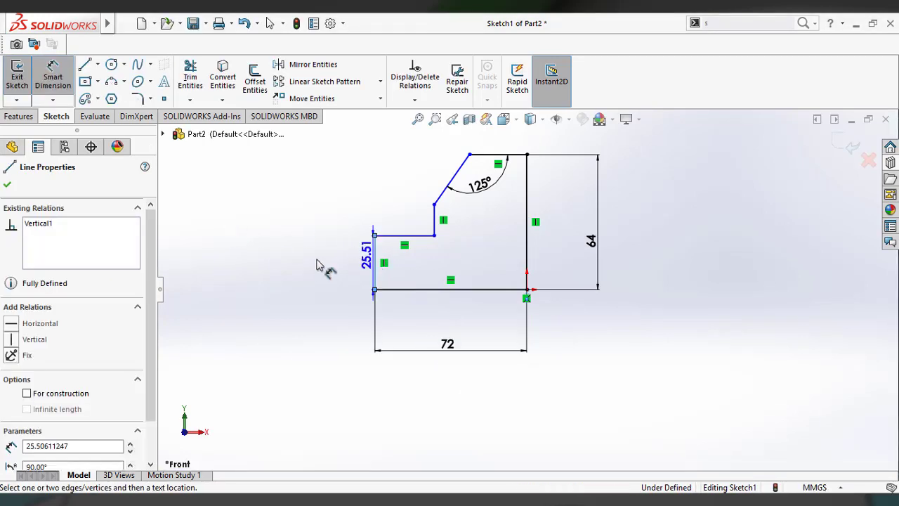
left_click(315, 264)
type("15")
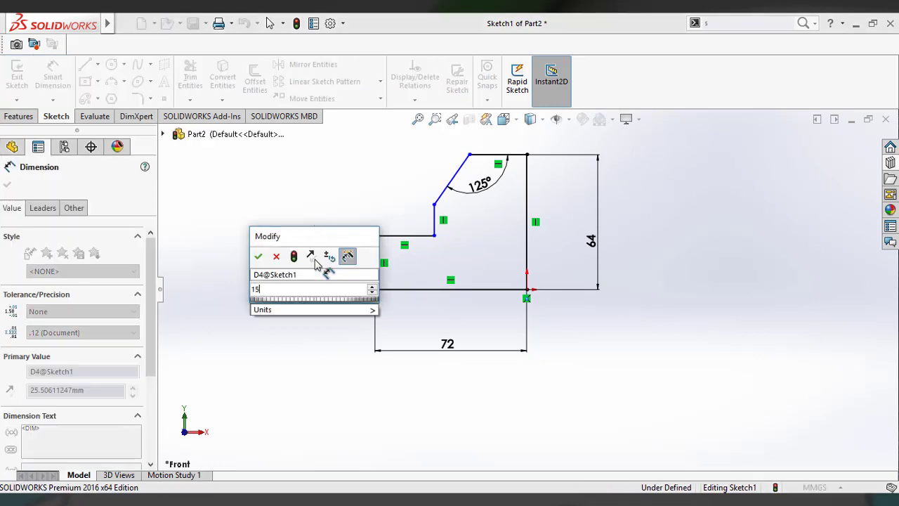
key("Return")
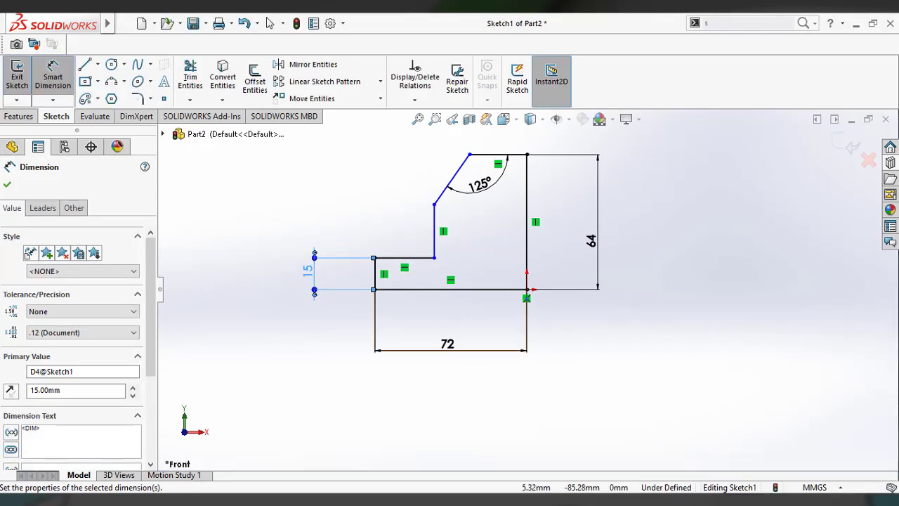
- Check the reference drawing, dimension the step's short horizontal line above the profile and set it to 20 mm
key("alt+Tab")
key("alt+Tab")
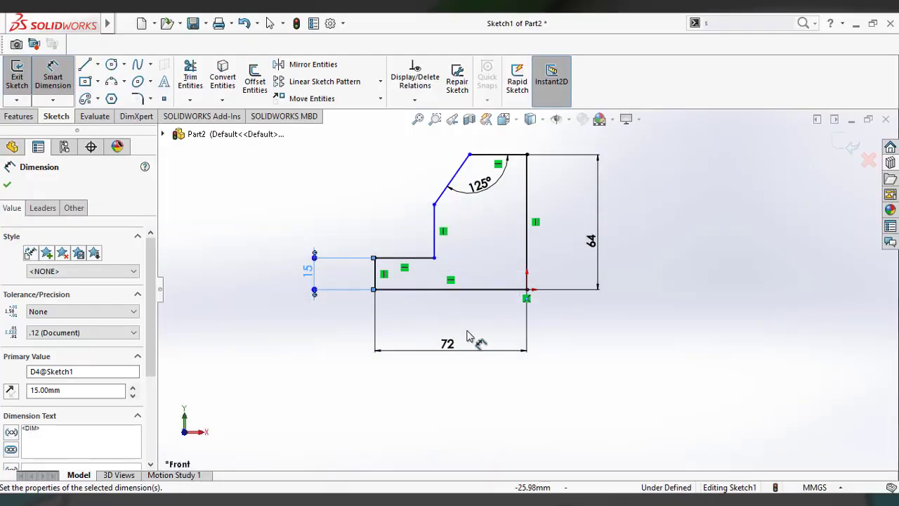
left_click(399, 261)
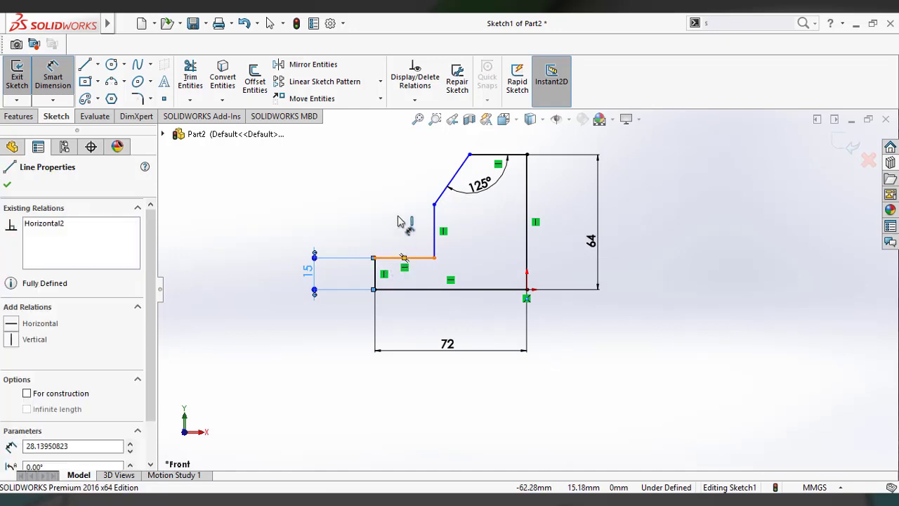
left_click(395, 161)
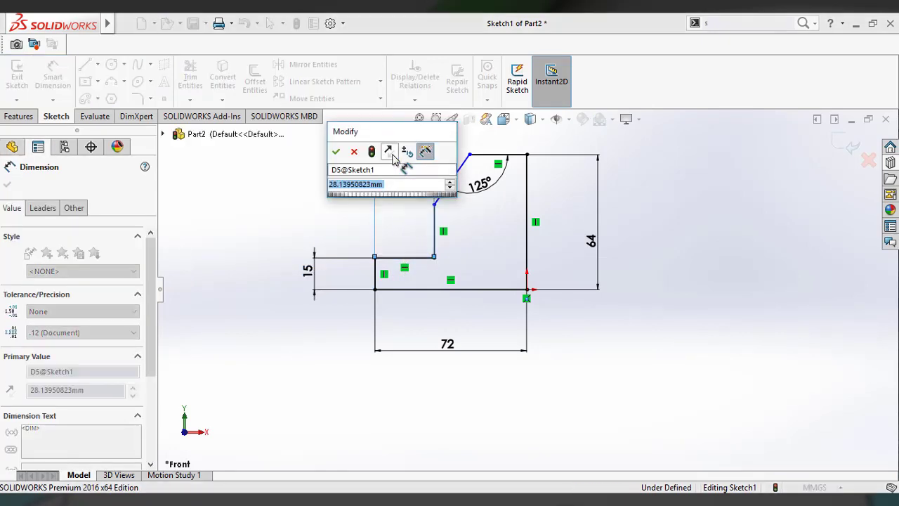
type("20")
key("Return")
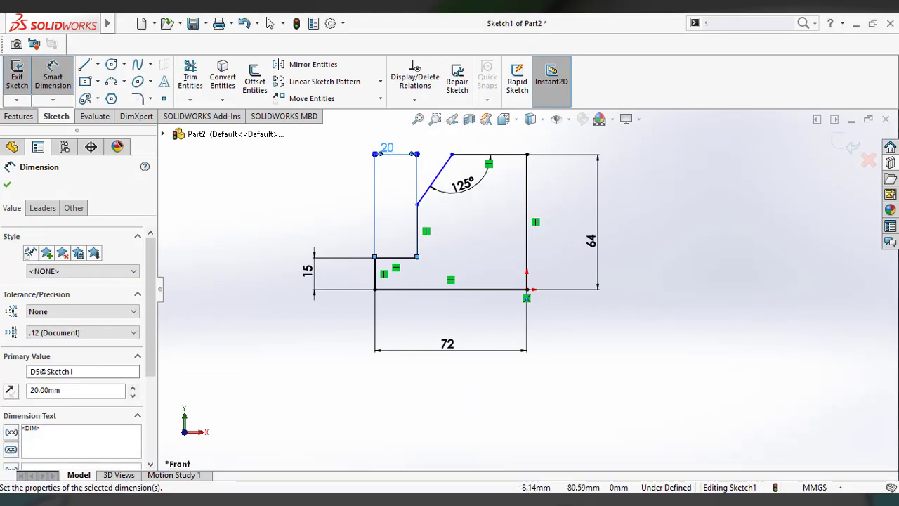
- Compare the profile with the reference drawing, leave Smart Dimension and inspect the slanted line's properties for missing dimensions
key("alt+Tab")
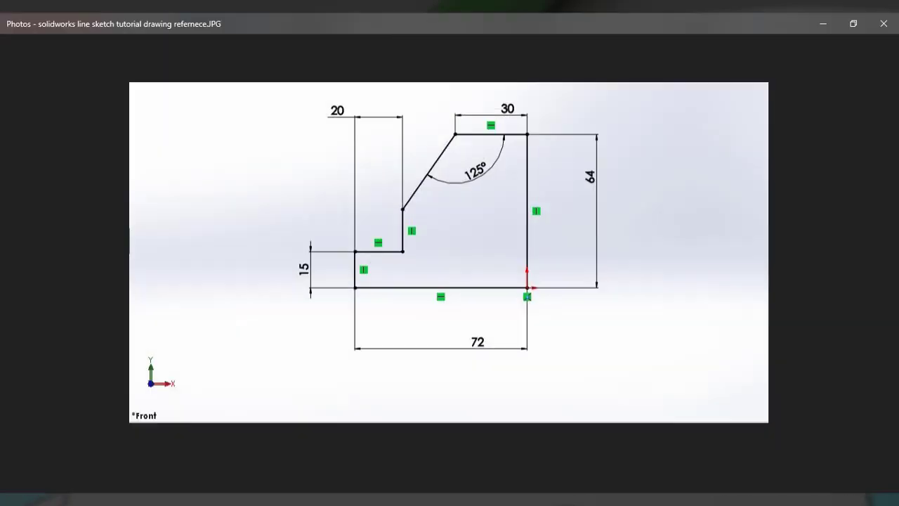
key("alt+Tab")
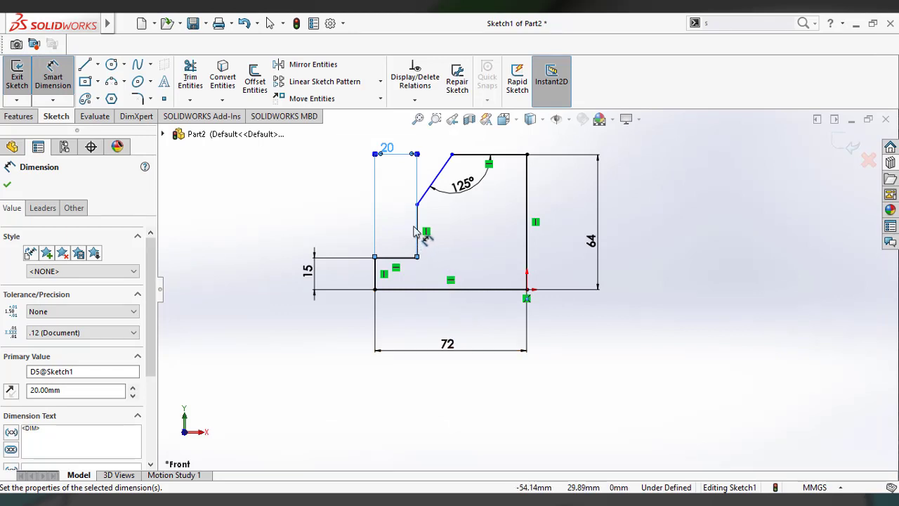
left_click(333, 224)
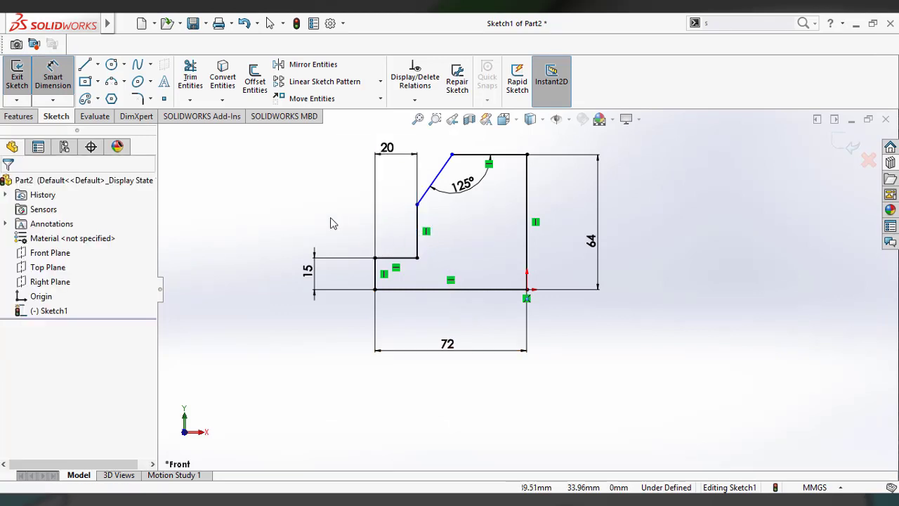
key("Escape")
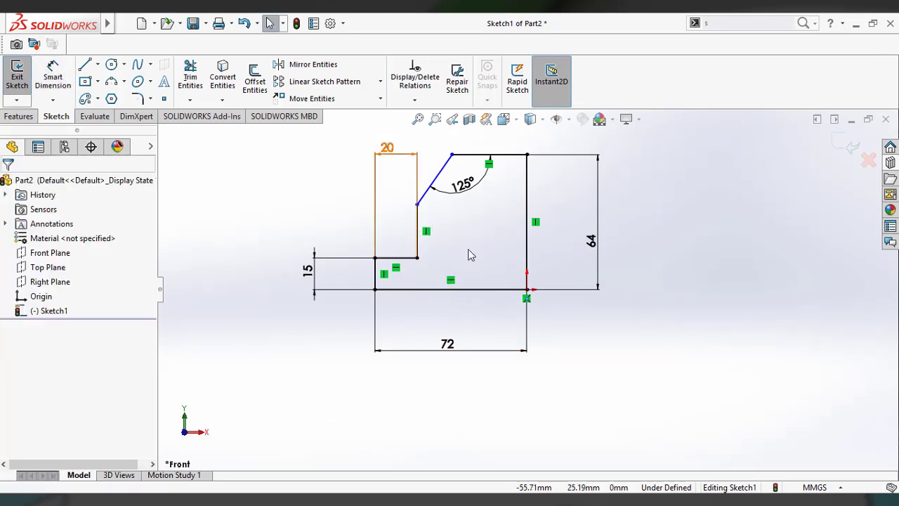
left_click(432, 181)
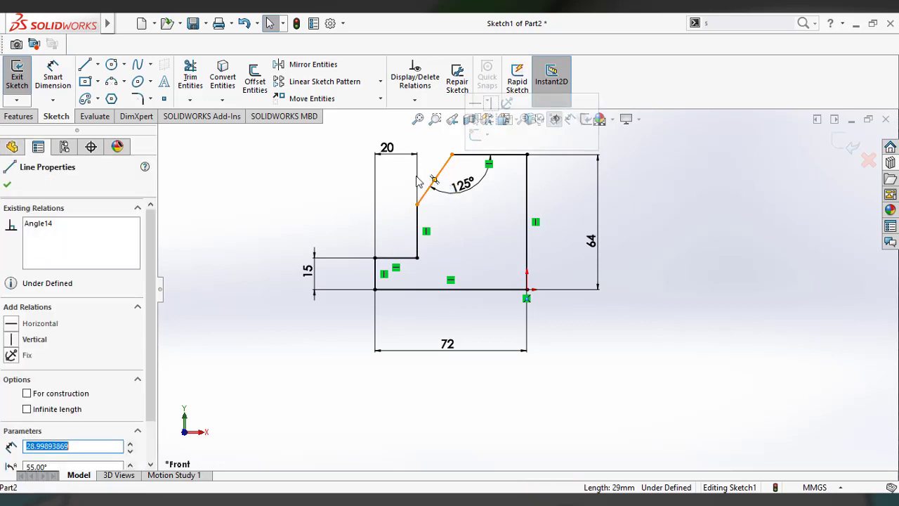
key("Escape")
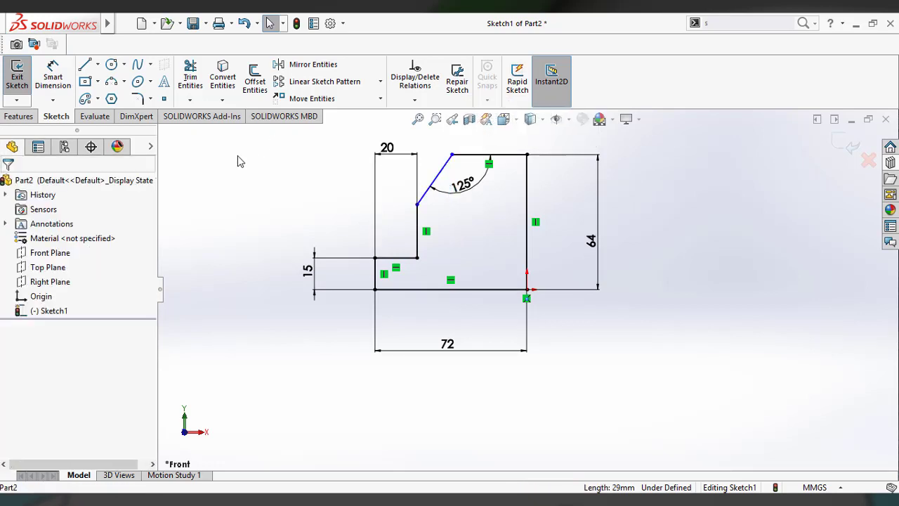
- Check the reference drawing, then dimension the slanted line's vertical height with Smart Dimension and set it to 24 mm
left_click(55, 79)
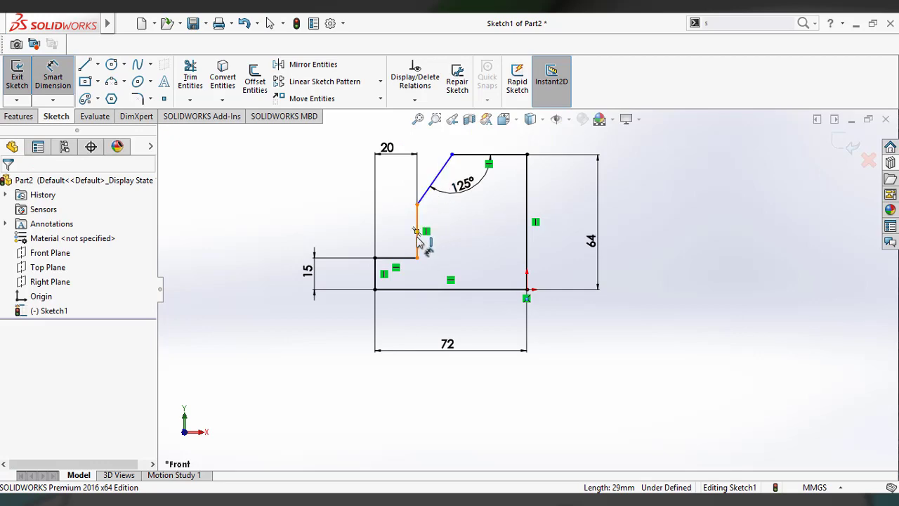
left_click(445, 500)
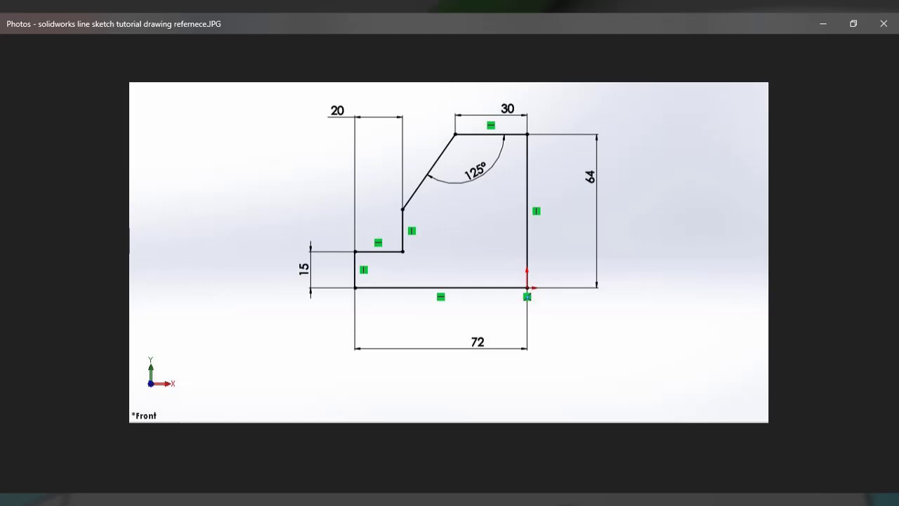
left_click(445, 500)
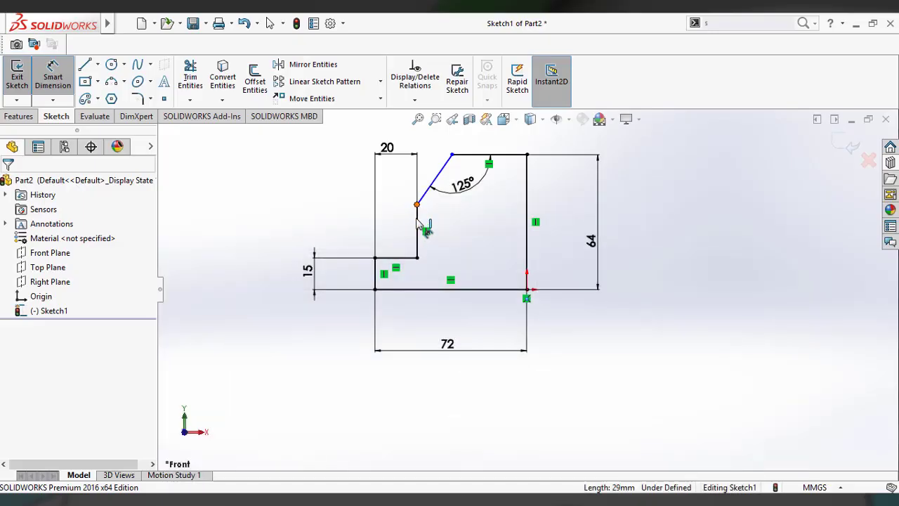
left_click(428, 187)
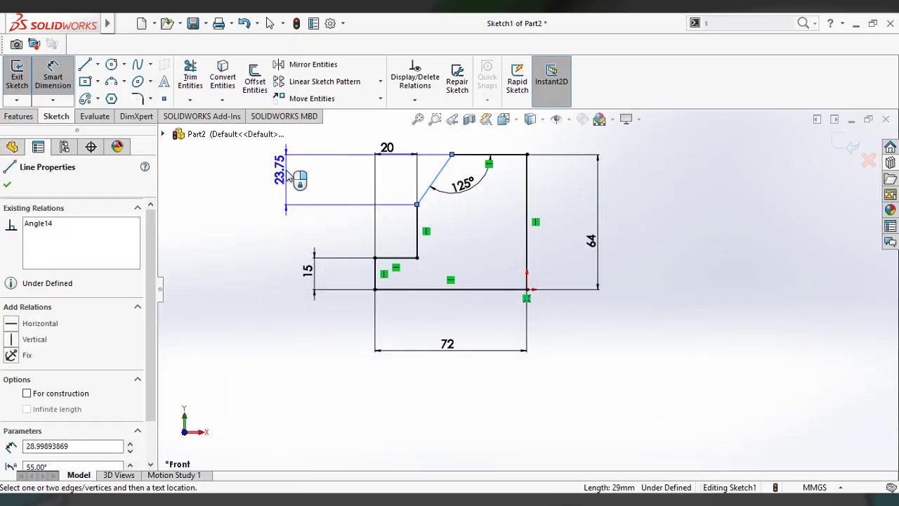
left_click(300, 179)
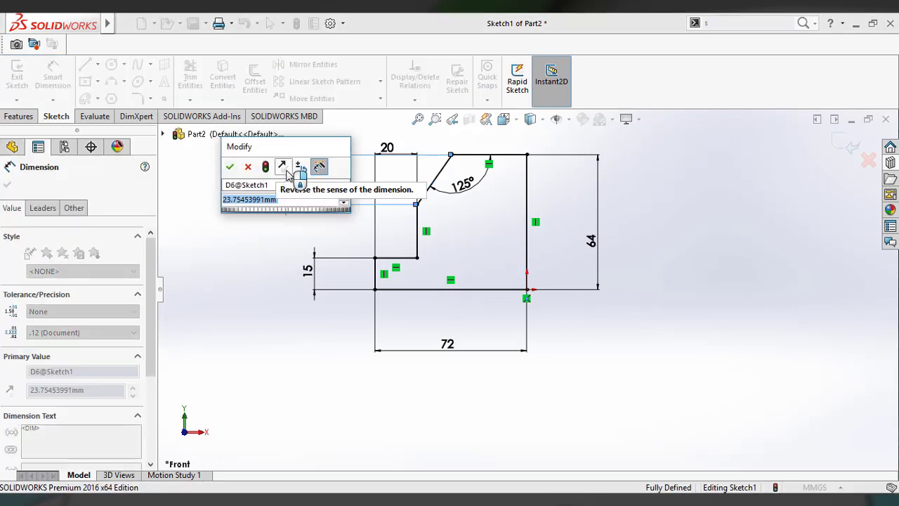
type("24")
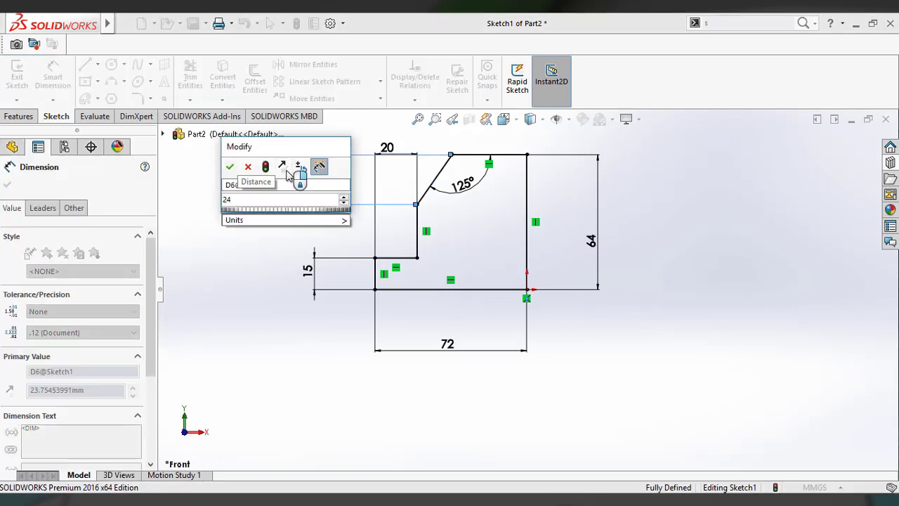
key("Return")
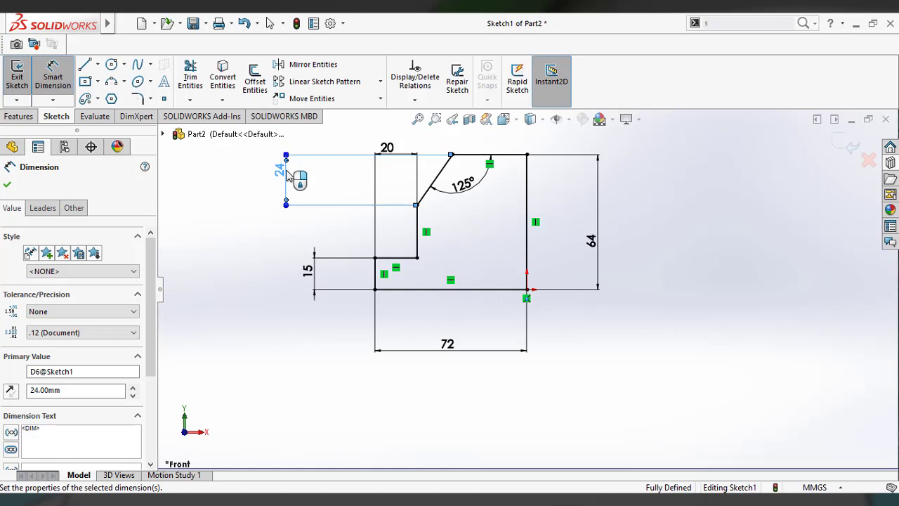
key("Escape")
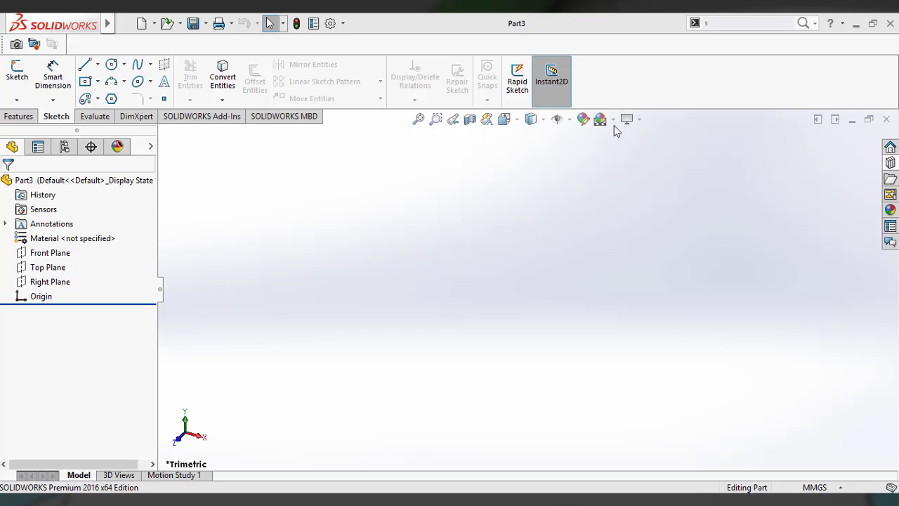
- Start a sketch on the Front Plane of the new part with the Centerline tool
left_click(97, 64)
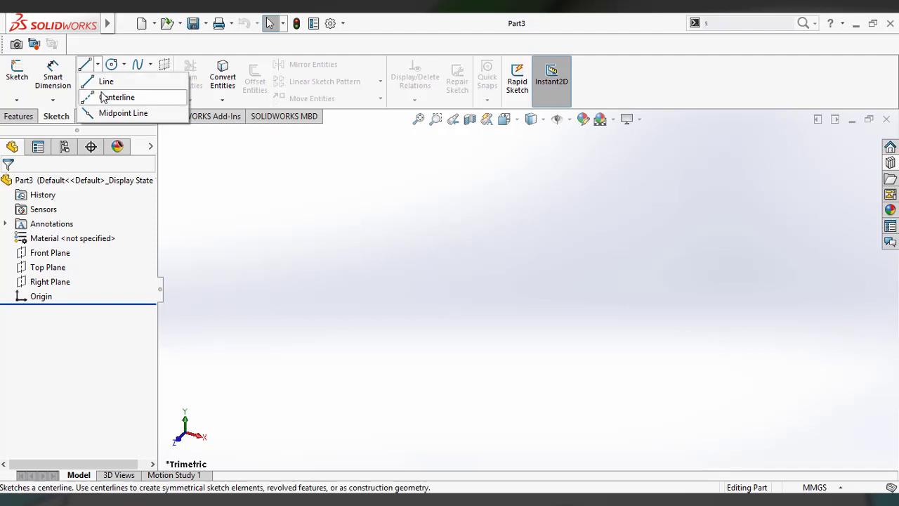
left_click(112, 97)
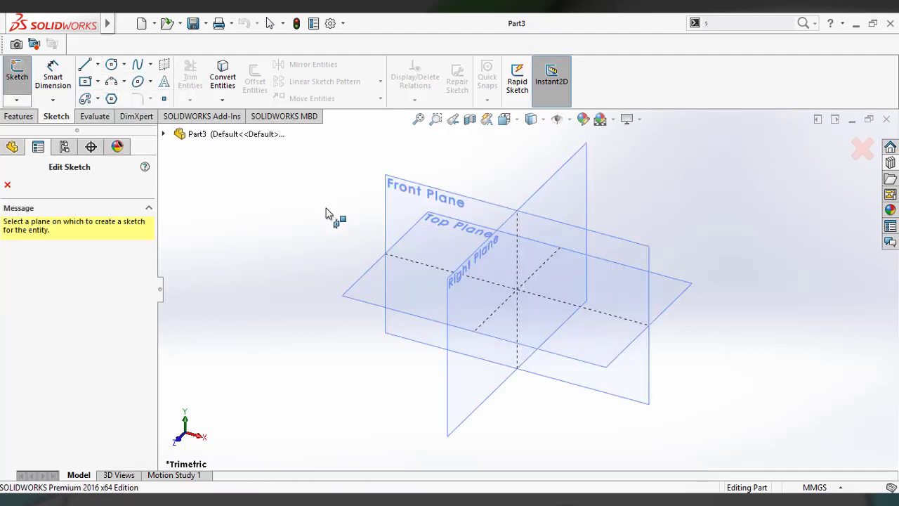
left_click(398, 225)
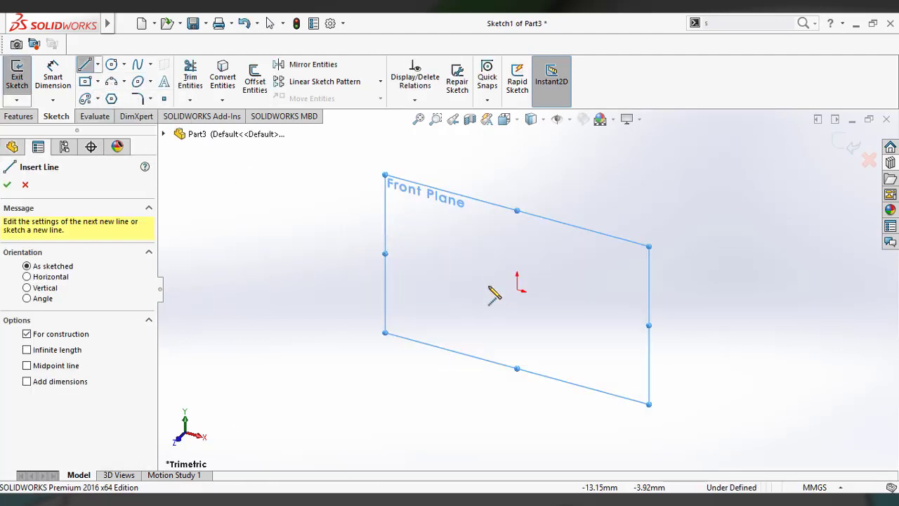
right_click(464, 237)
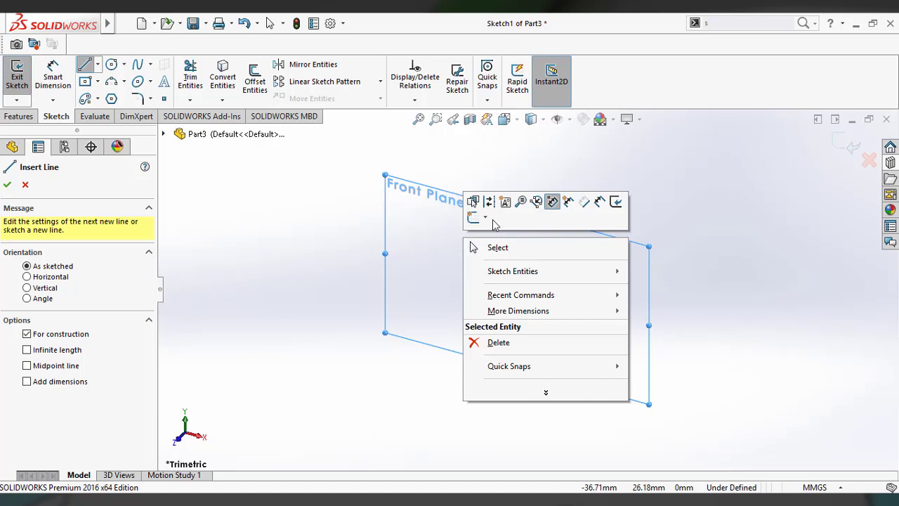
left_click(407, 223)
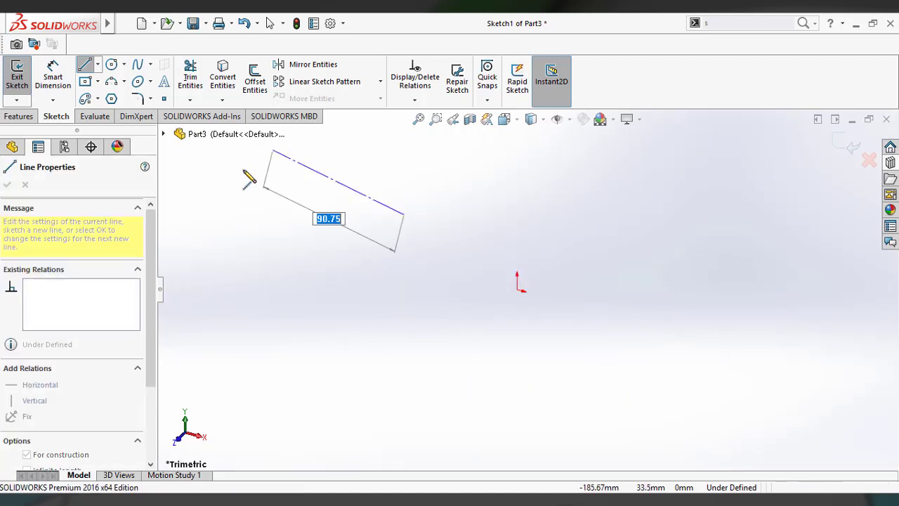
key("Escape")
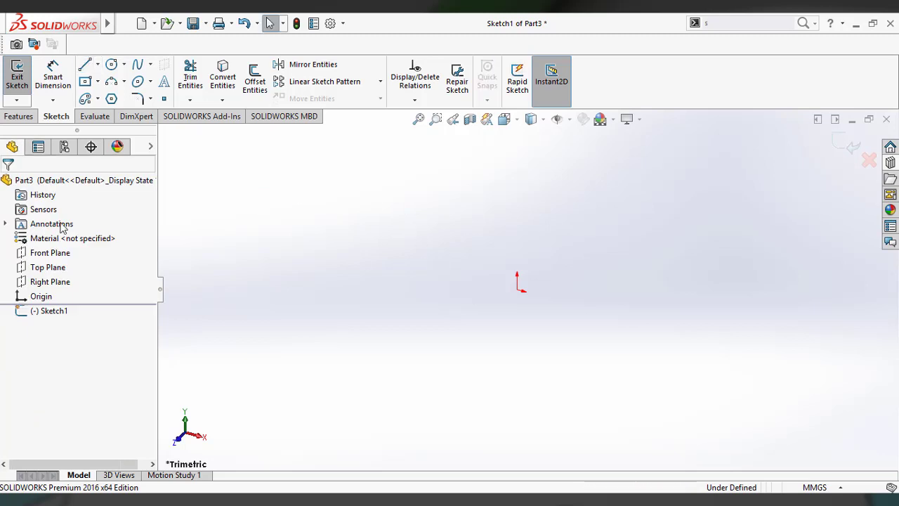
- Orient the view to the Front Plane and draw a horizontal centerline just above the origin, spanning both sides of it
left_click(50, 255)
key("ctrl+8")
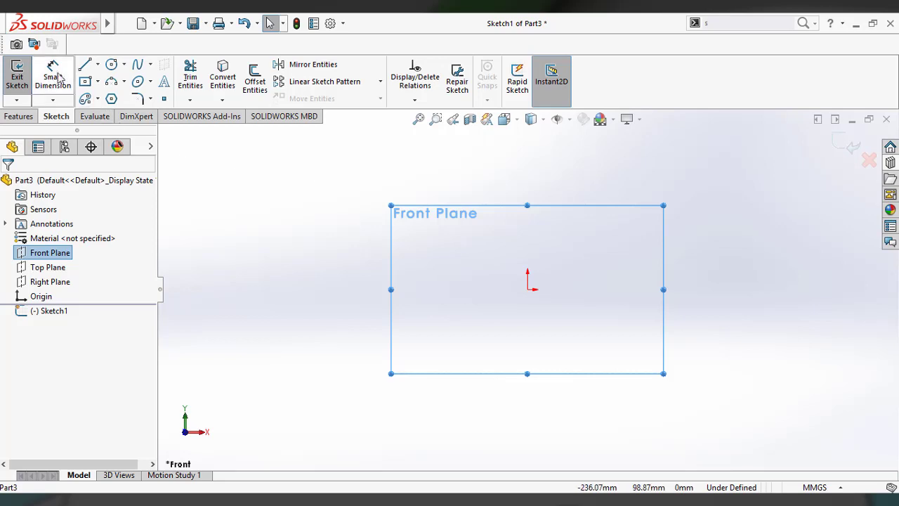
left_click(98, 64)
left_click(97, 97)
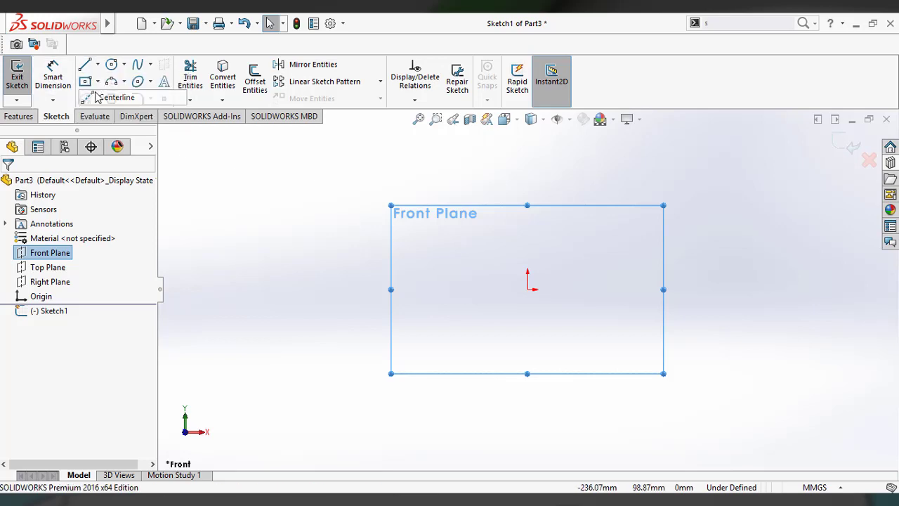
left_click(441, 256)
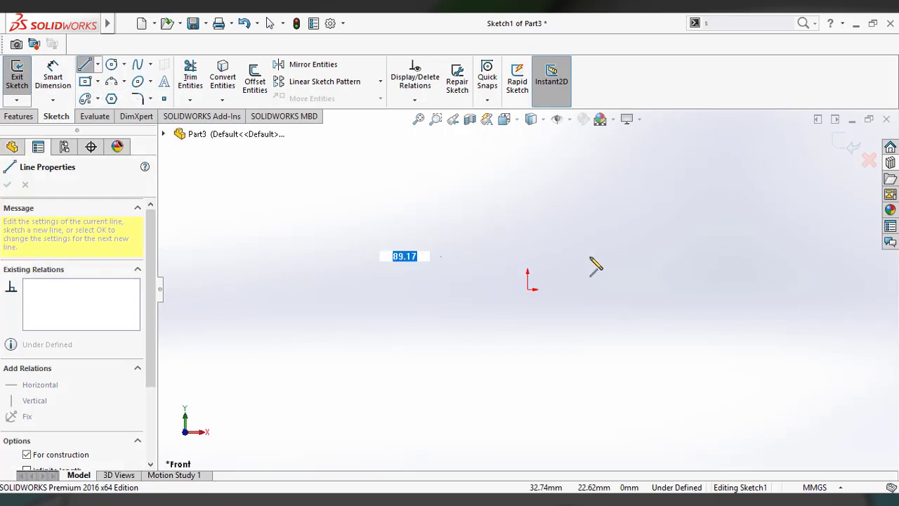
left_click(594, 257)
key("Escape")
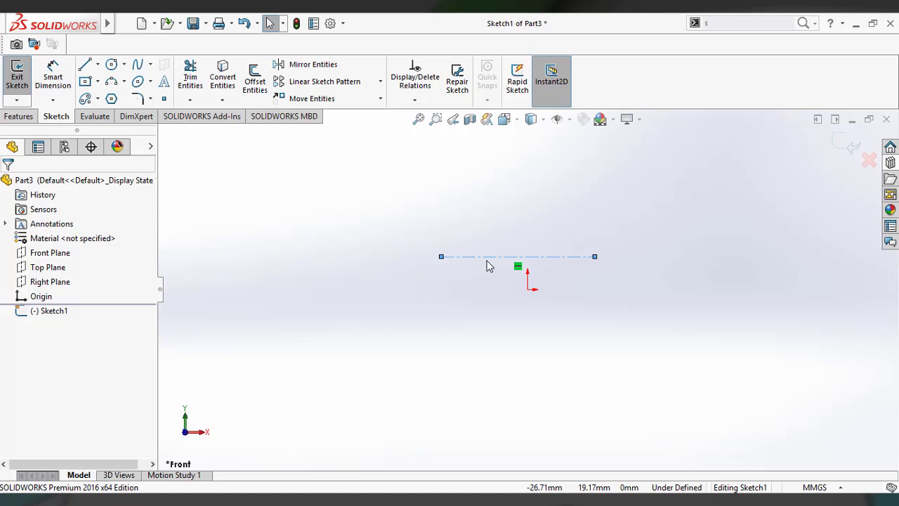
- Draw a solid horizontal line about 130 mm long above the centerline with the Line tool
left_click(95, 66)
left_click(341, 176)
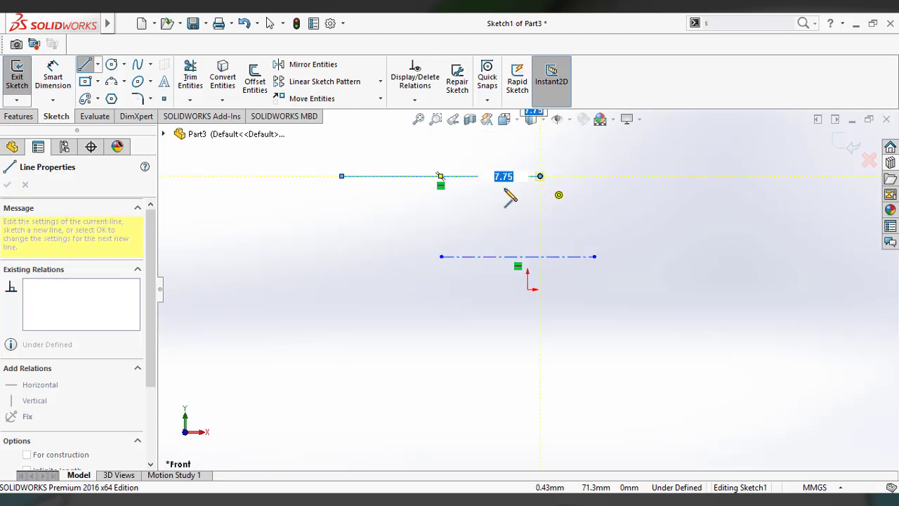
left_click(539, 176)
key("Escape")
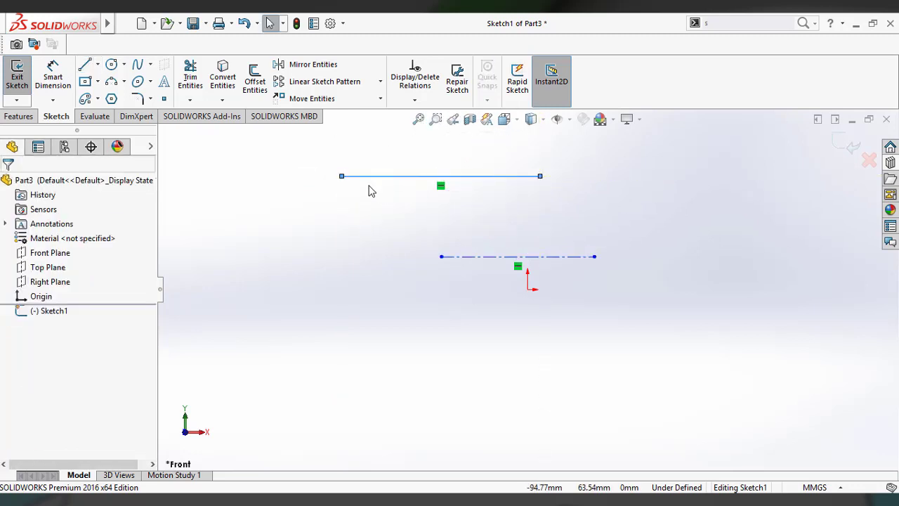
- Convert the upper solid line to construction geometry through its line properties
left_click(374, 180)
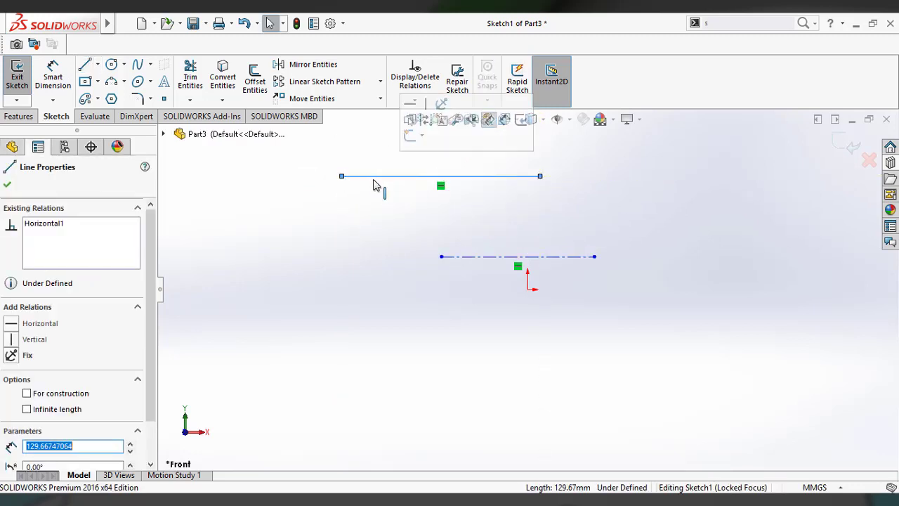
left_click_drag(149, 231, 150, 269)
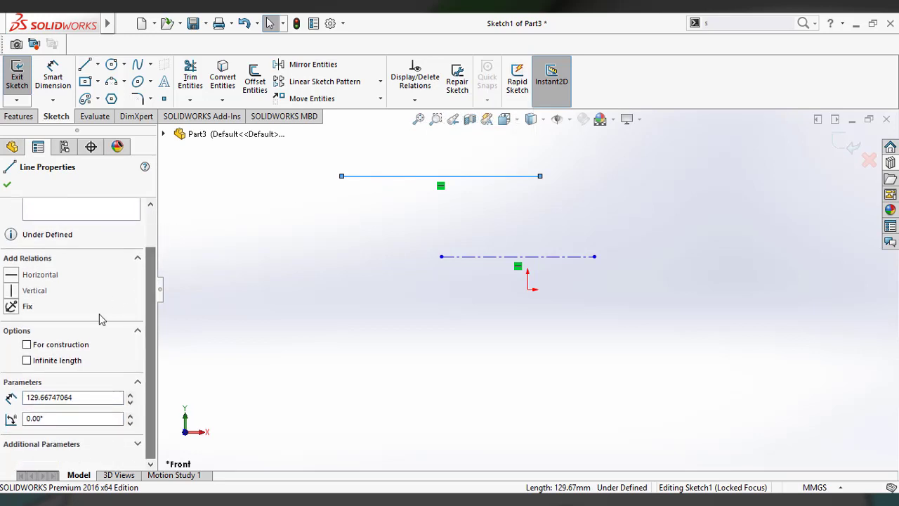
left_click(27, 345)
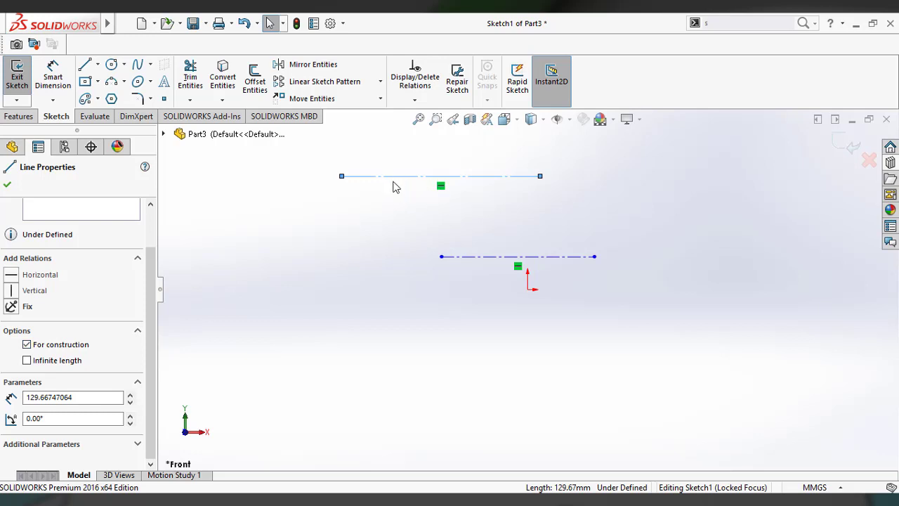
scroll(462, 190, "up", 2)
scroll(465, 203, "down", 5)
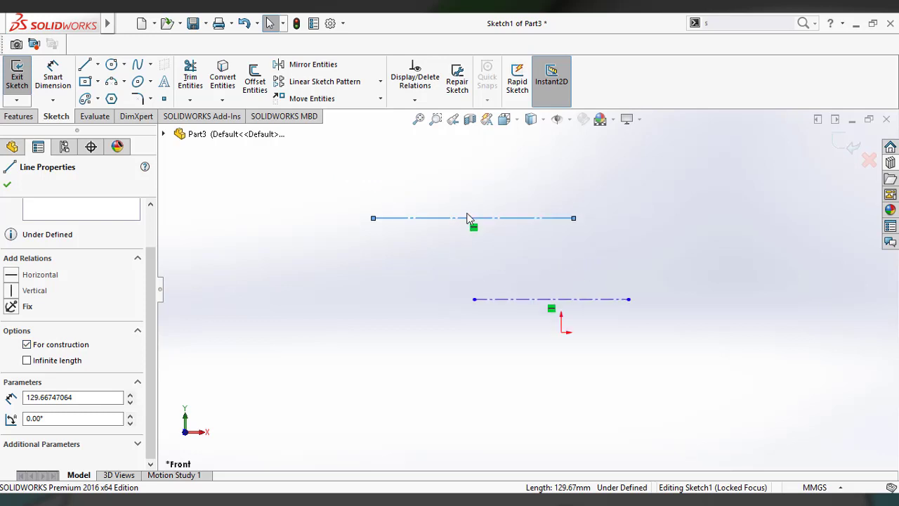
scroll(485, 263, "down", 2)
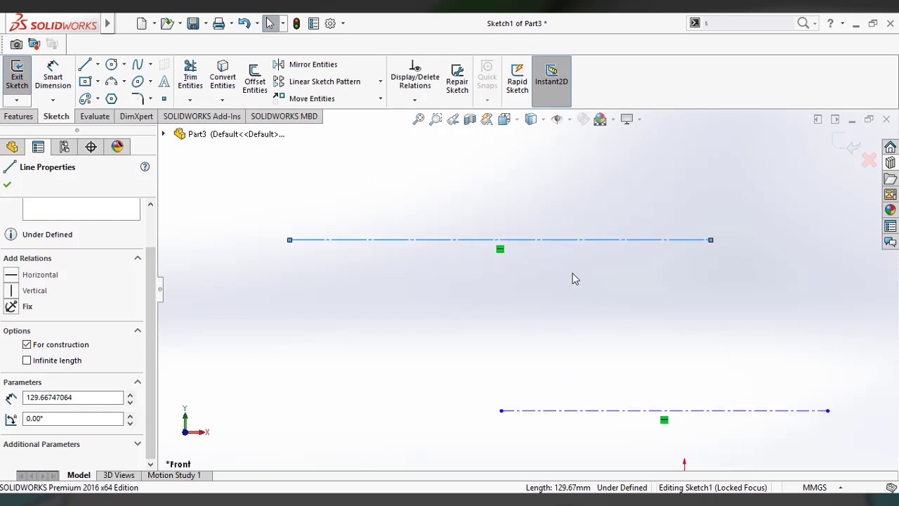
left_click(8, 185)
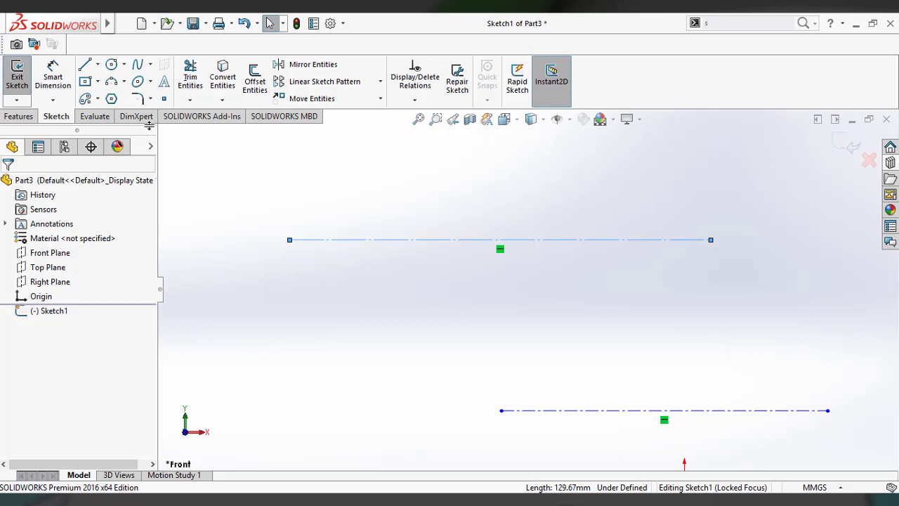
- Draw a vertical midpoint line about 53 mm long centred on the upper construction line's midpoint, and inspect its relations and shared midpoint
left_click(98, 64)
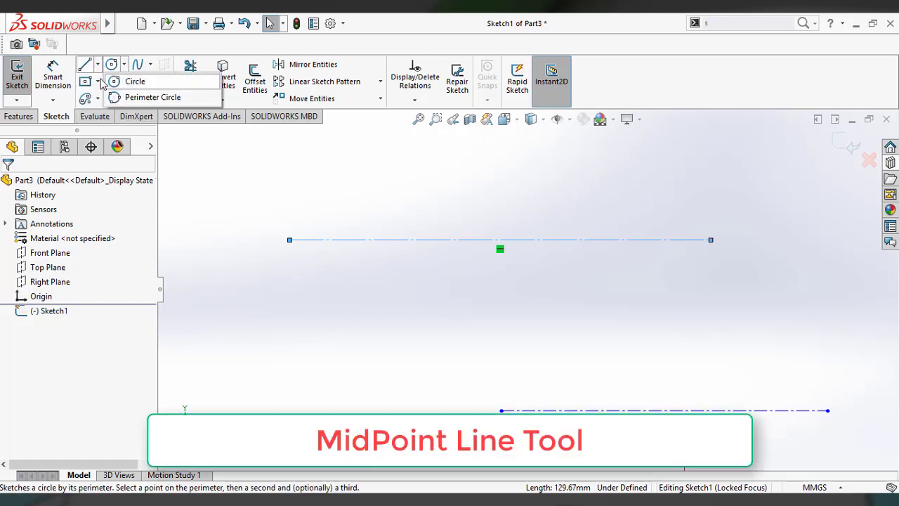
mouse_move(98, 64)
left_click(109, 112)
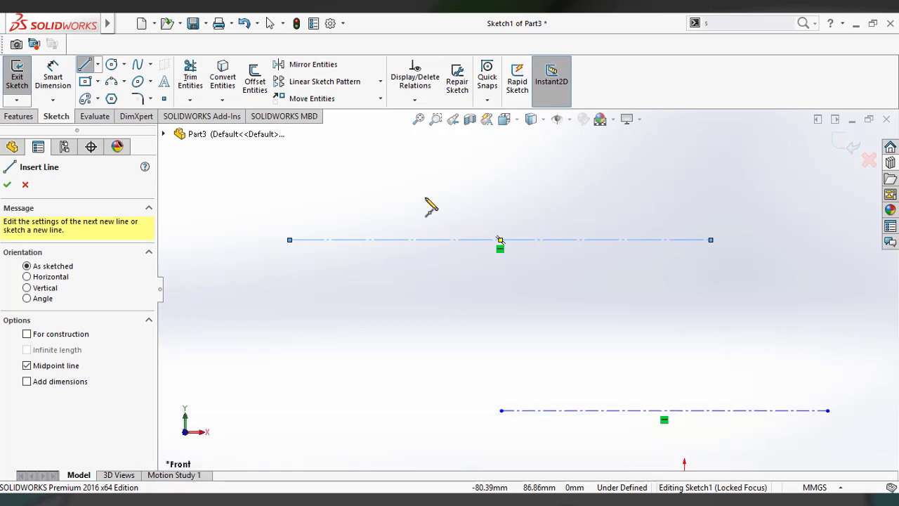
left_click(500, 240)
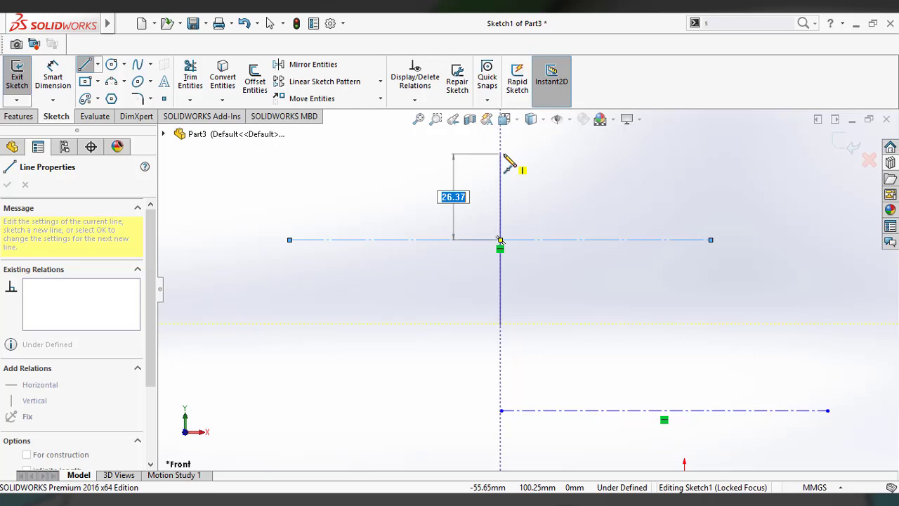
left_click(502, 155)
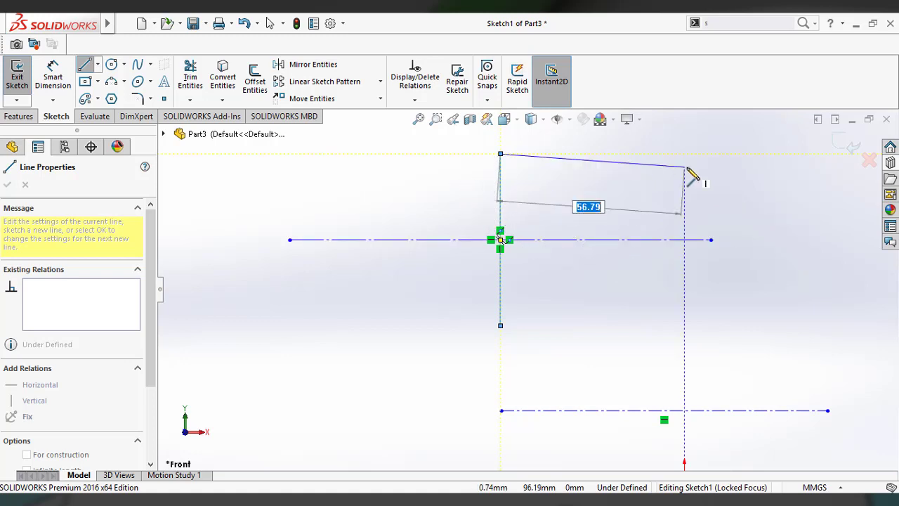
key("Escape")
key("Escape")
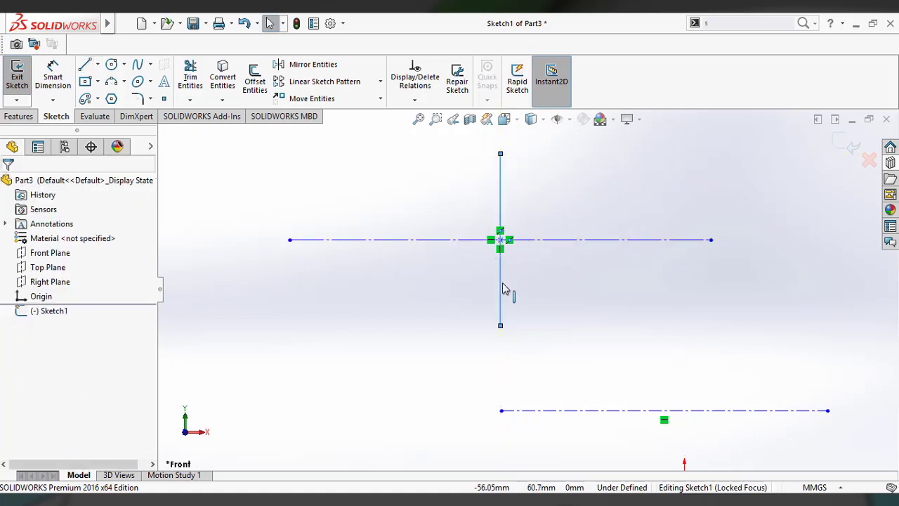
left_click(501, 285)
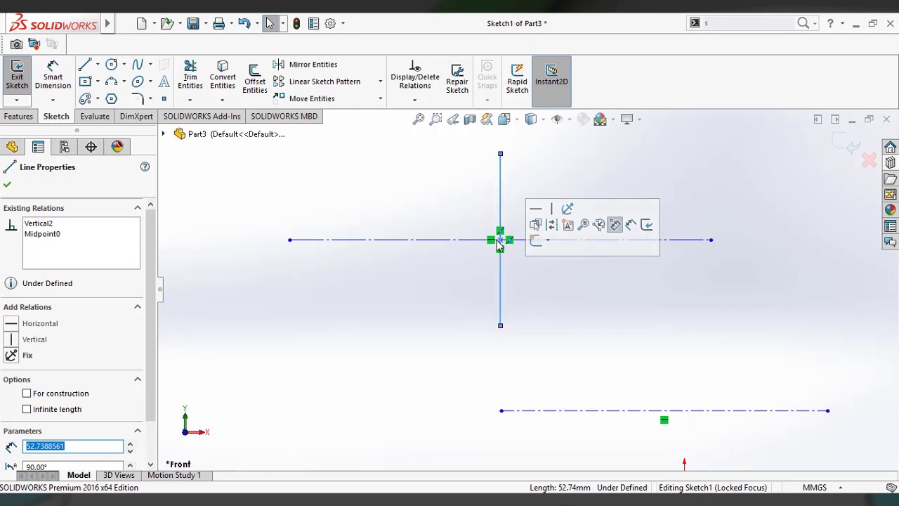
left_click(500, 240)
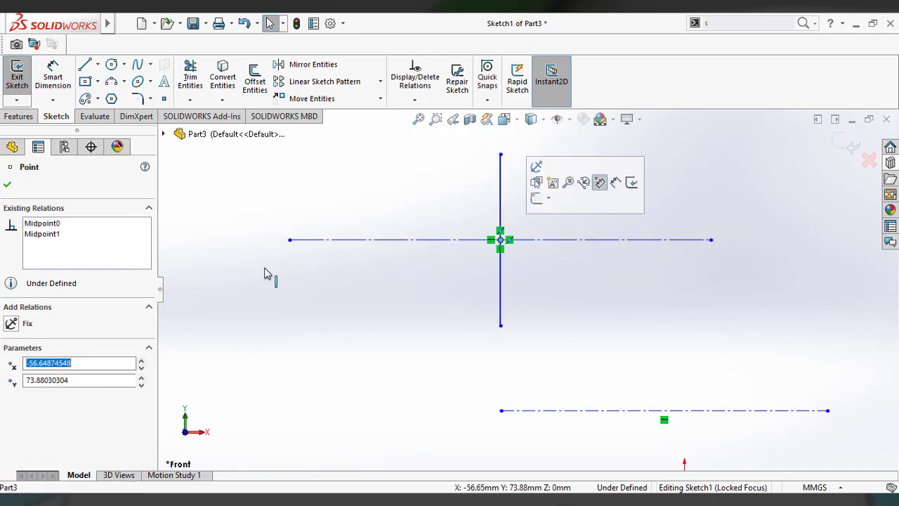